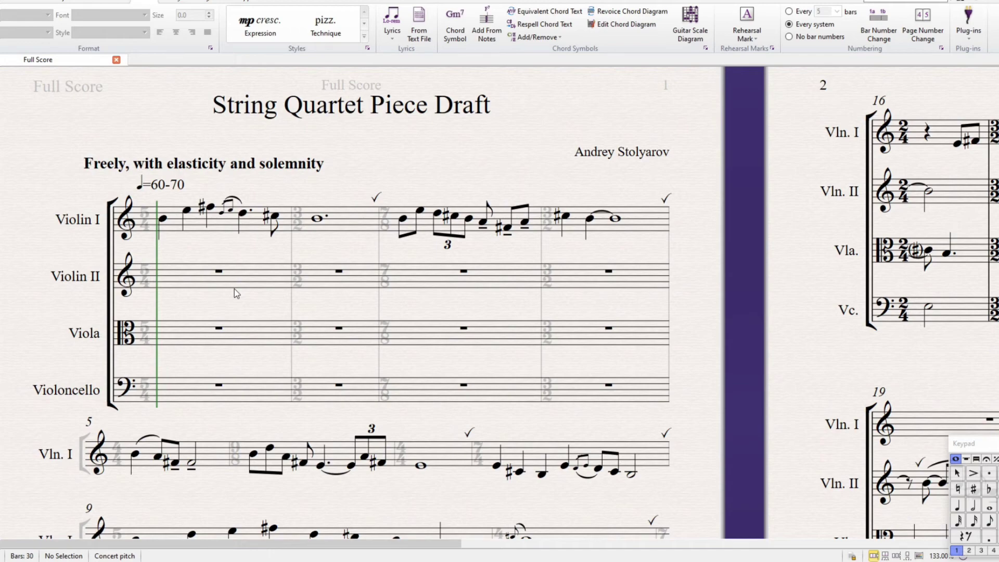
Browse the score's right-click menu, looking through the Bar, Barline and Text submenus
right_click(325, 249)
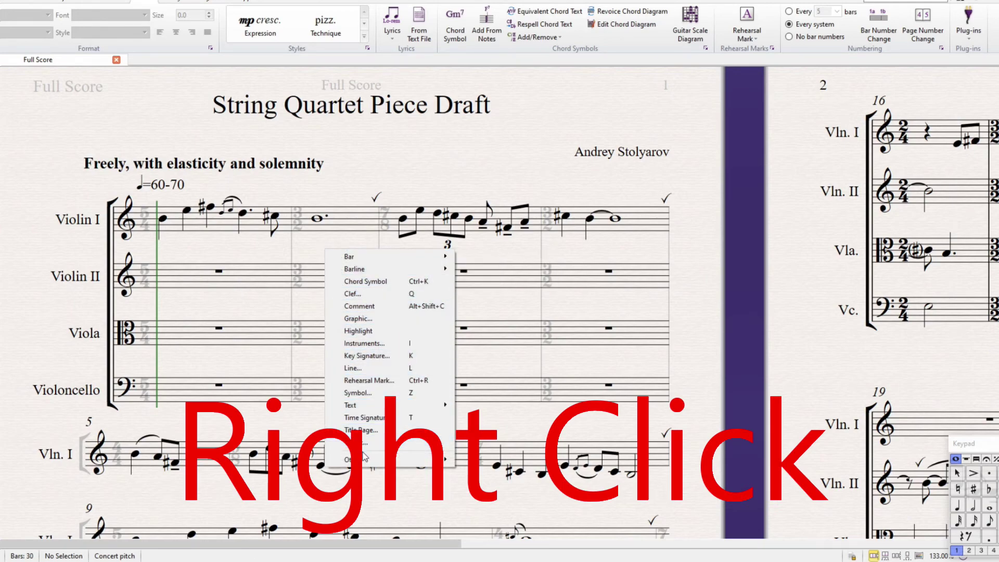
mouse_move(365, 461)
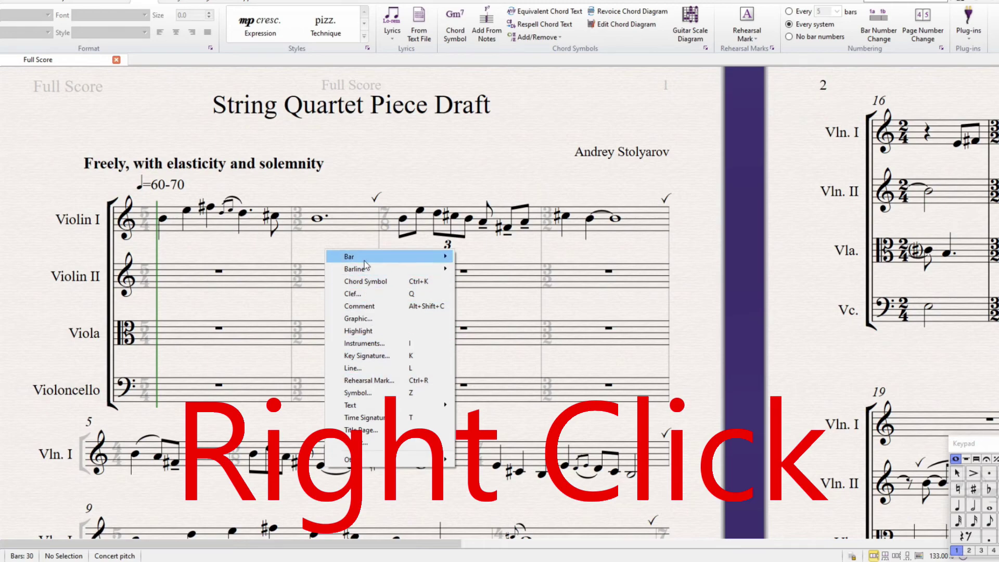
mouse_move(432, 404)
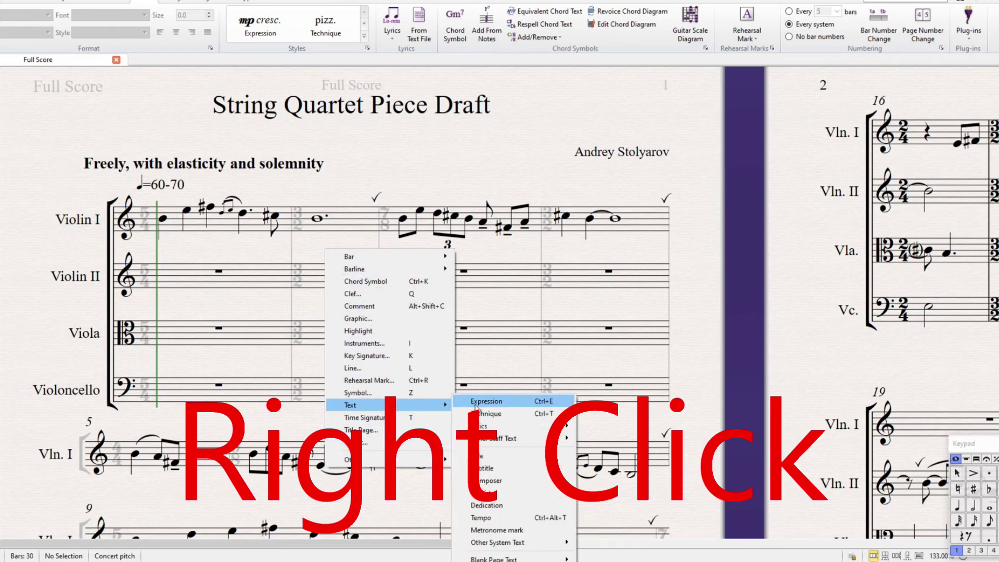
mouse_move(445, 270)
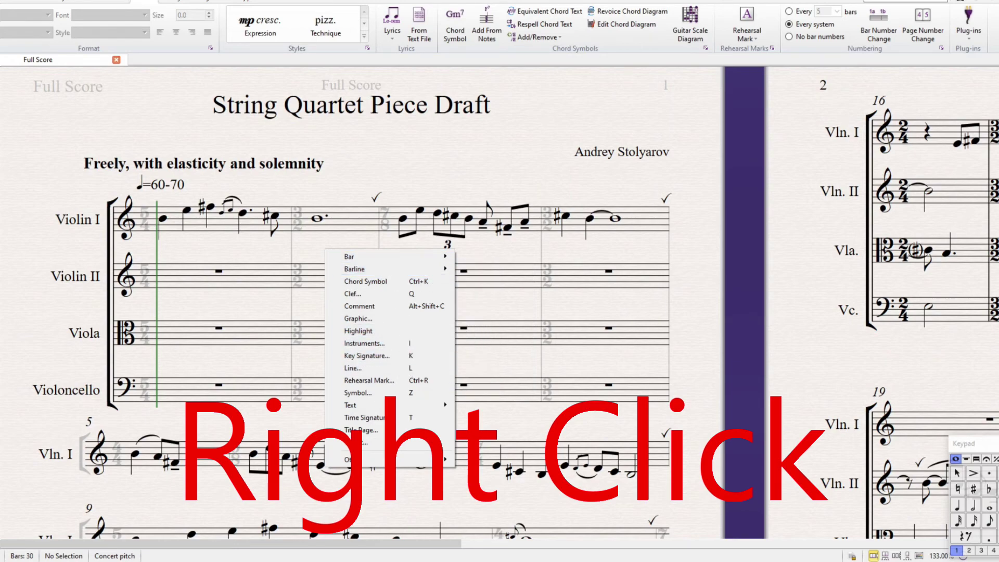
left_click(335, 200)
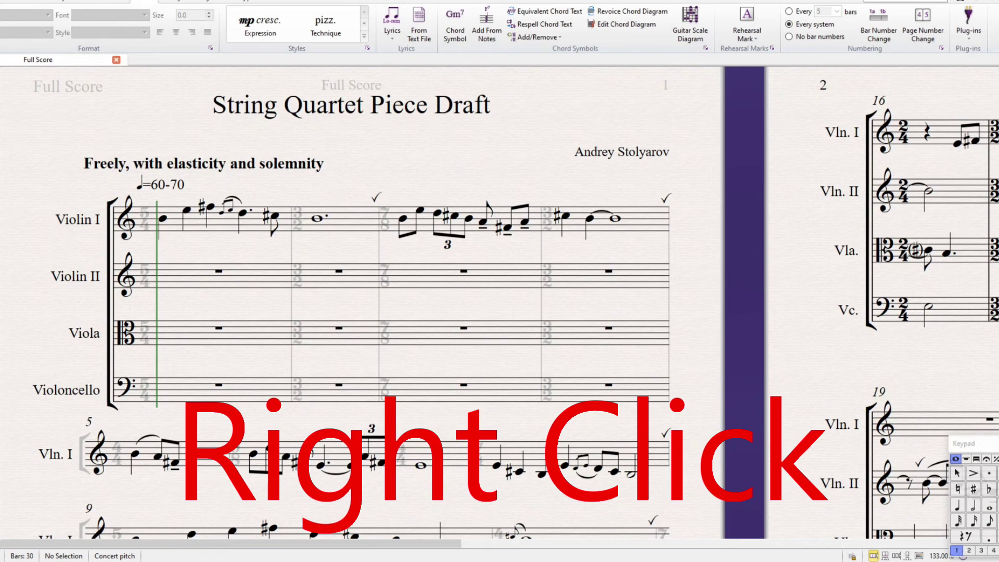
Step through the ribbon tabs from Home across to Review
left_click(9, 1)
left_click(52, 2)
left_click(96, 2)
left_click(154, 2)
left_click(180, 2)
left_click(225, 2)
left_click(268, 1)
left_click(302, 1)
left_click(332, 2)
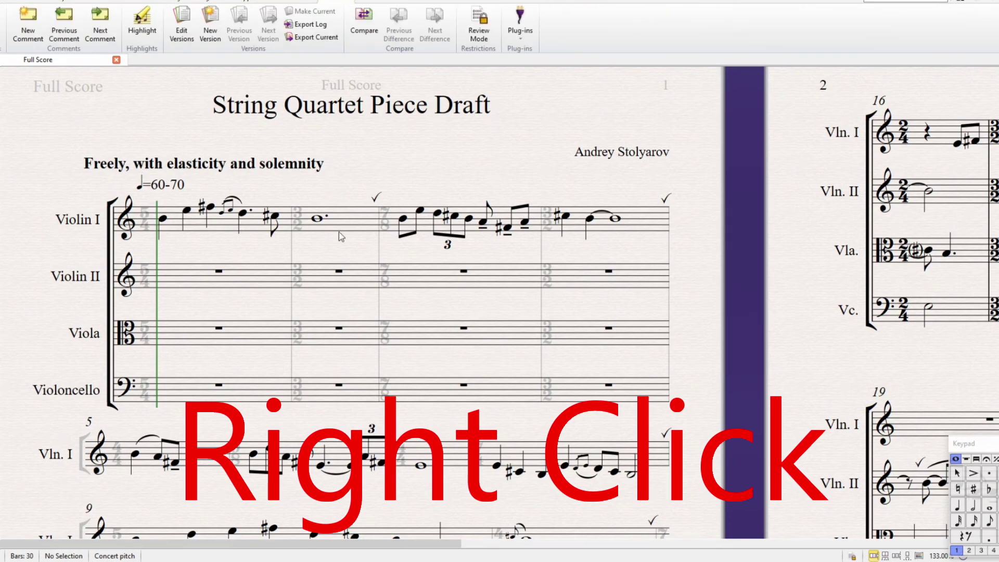
Bring up and dismiss the score's right-click menu a few more times
right_click(329, 248)
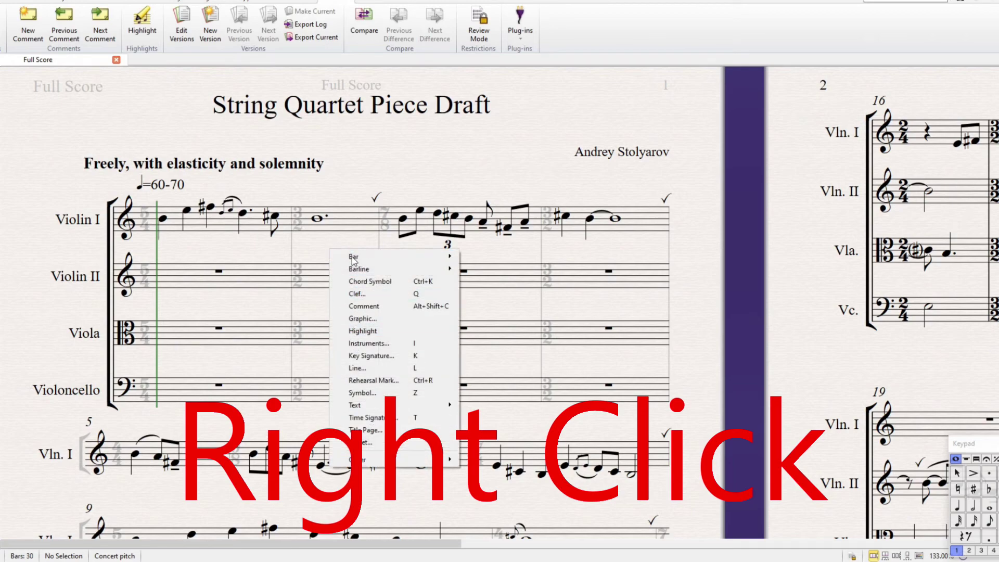
left_click(315, 241)
right_click(319, 295)
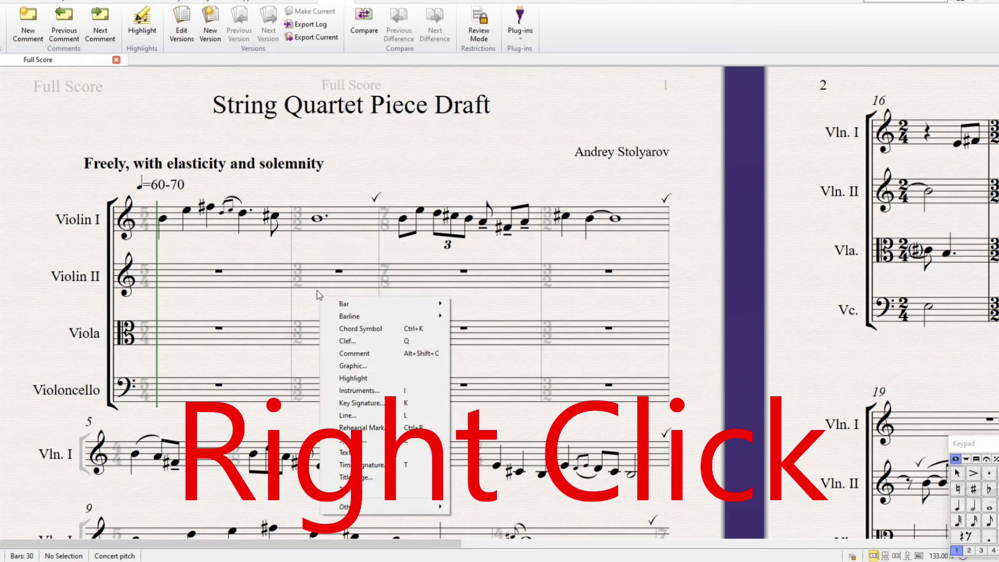
left_click(318, 258)
right_click(314, 256)
left_click(314, 240)
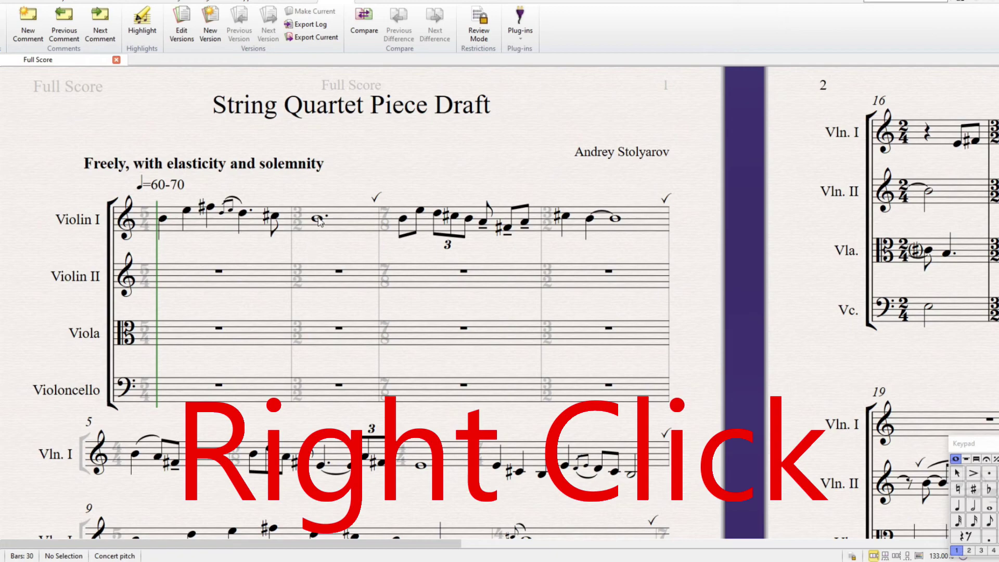
left_click(338, 273)
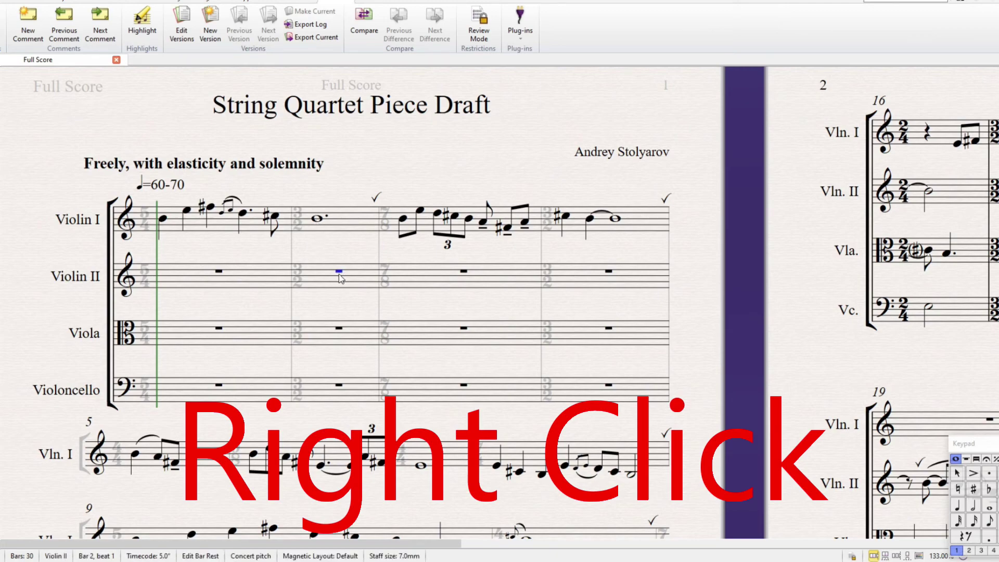
right_click(339, 274)
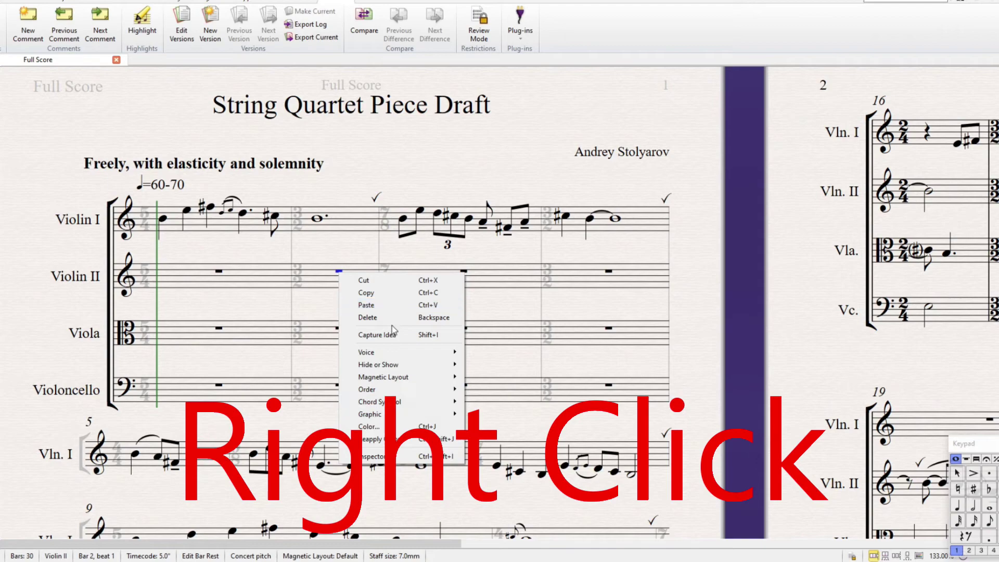
mouse_move(420, 377)
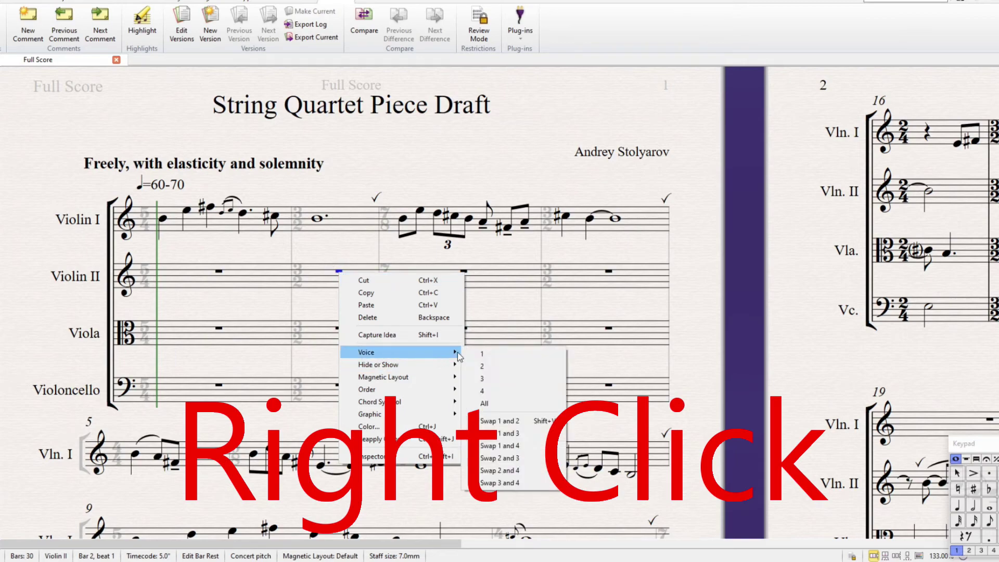
left_click(482, 378)
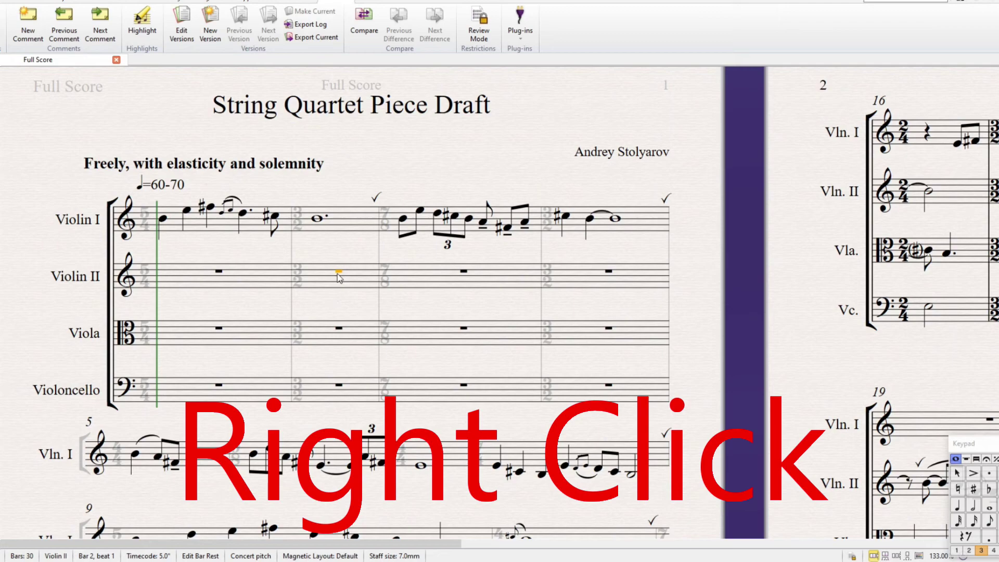
key("ctrl+z")
left_click(344, 301)
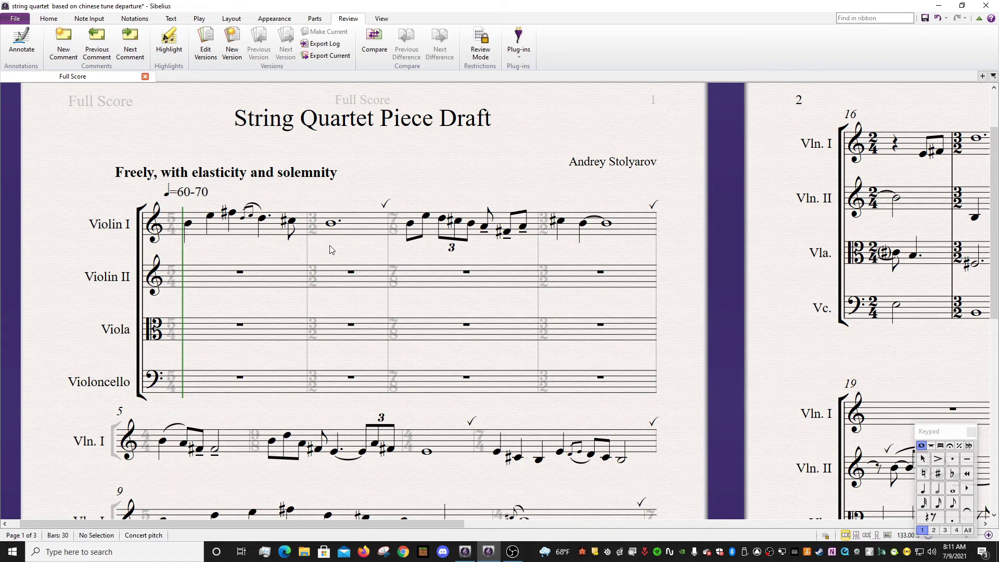
Add mp as plain italic expression text under Violin I bar 2
left_click(58, 20)
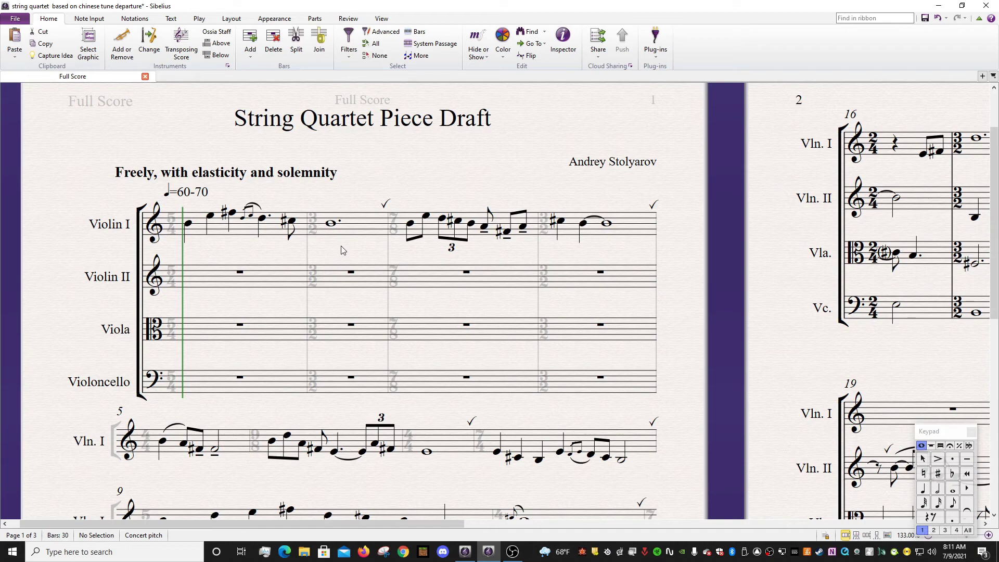
key("ctrl+e")
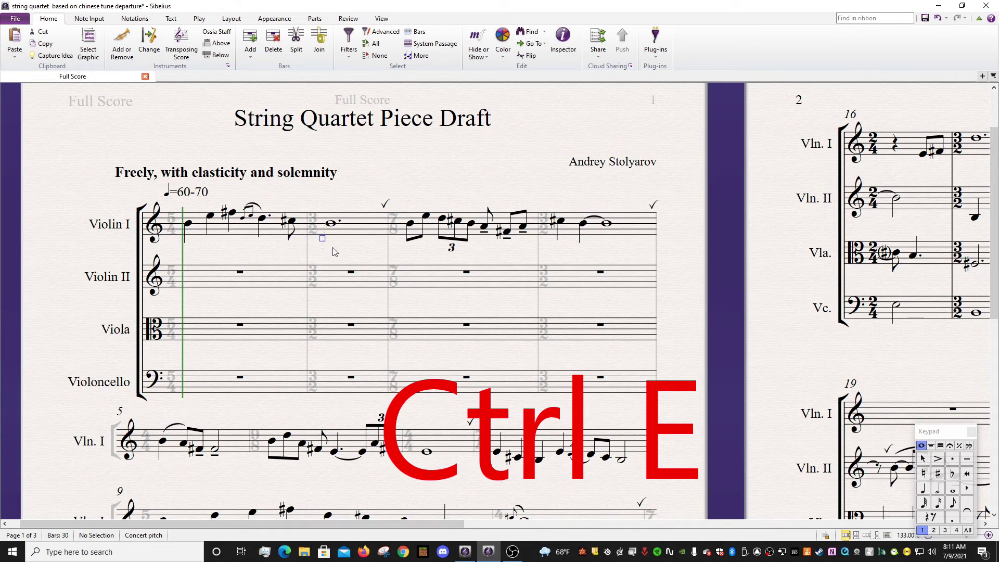
left_click(333, 248)
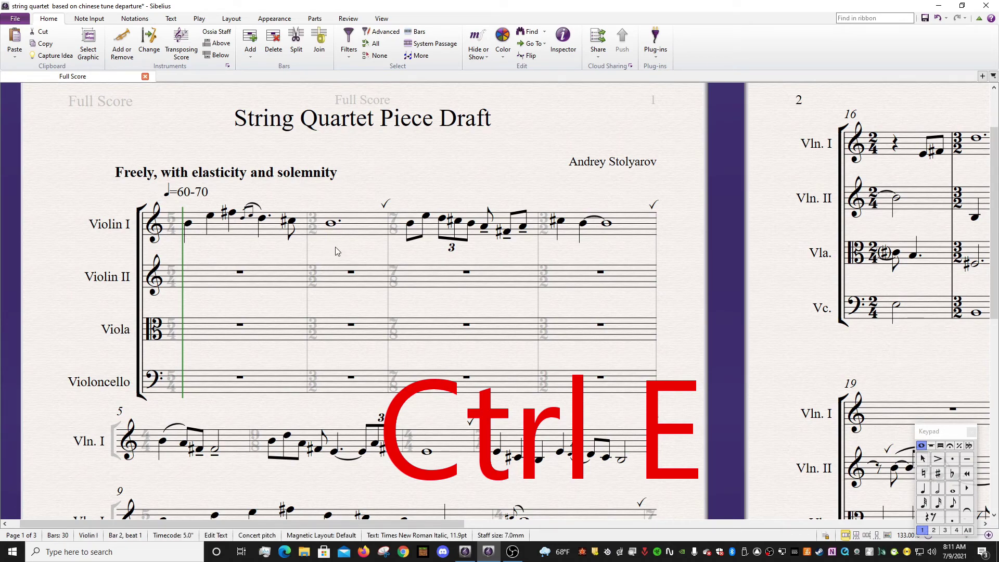
key("Escape")
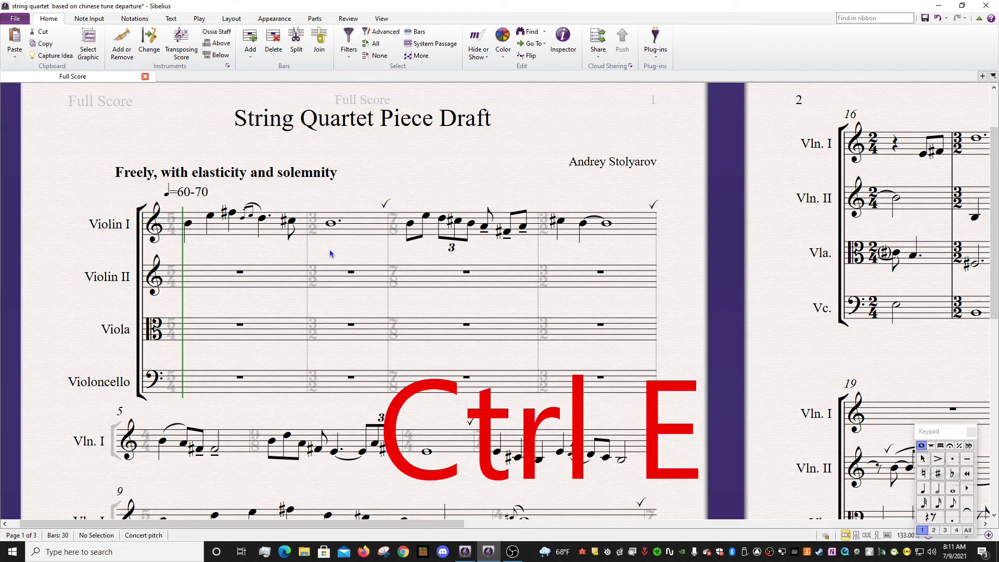
left_click(329, 250)
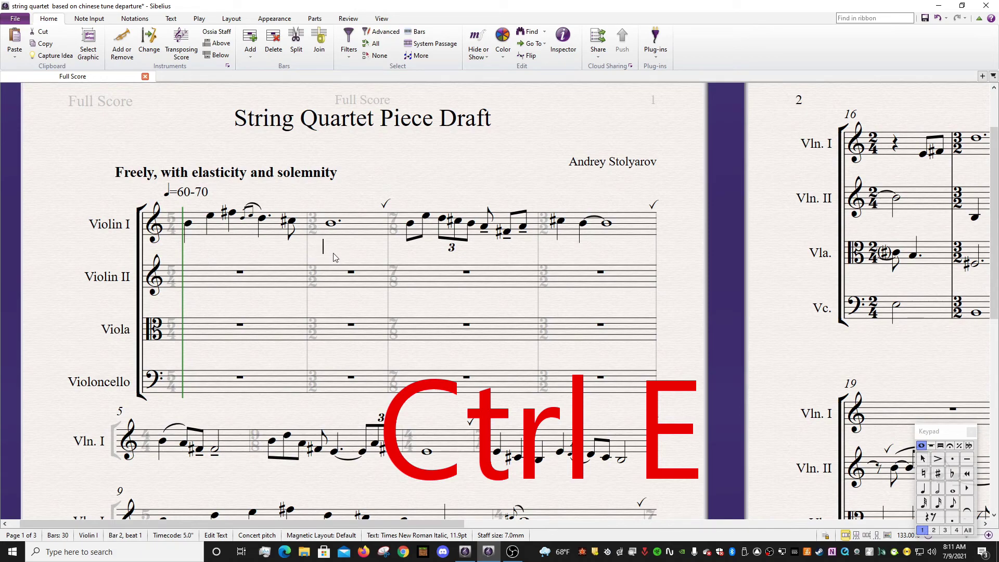
type("mp")
left_click(369, 248)
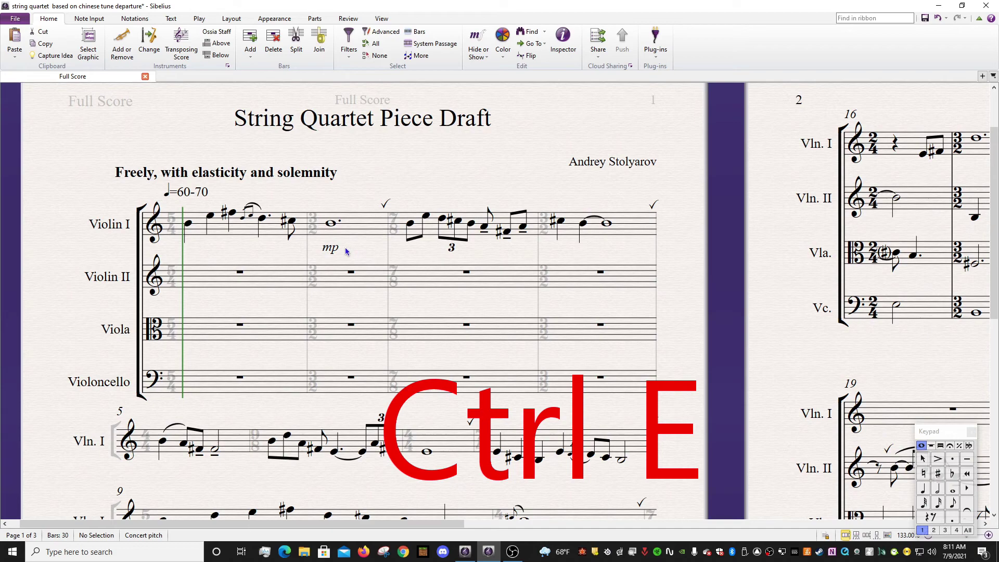
Retype the mp text as a bold dynamic marking
double_click(345, 250)
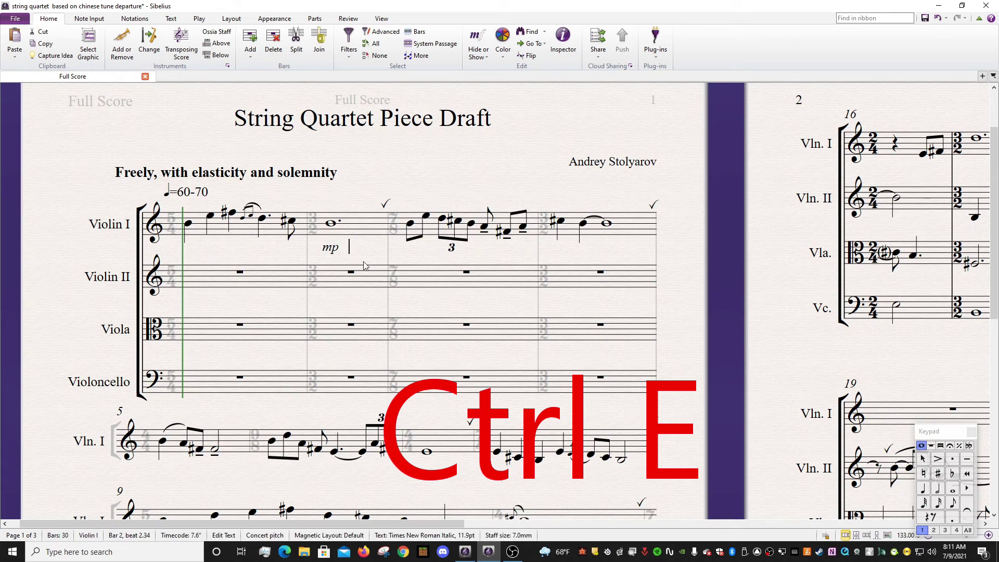
type("mp")
left_click(378, 191)
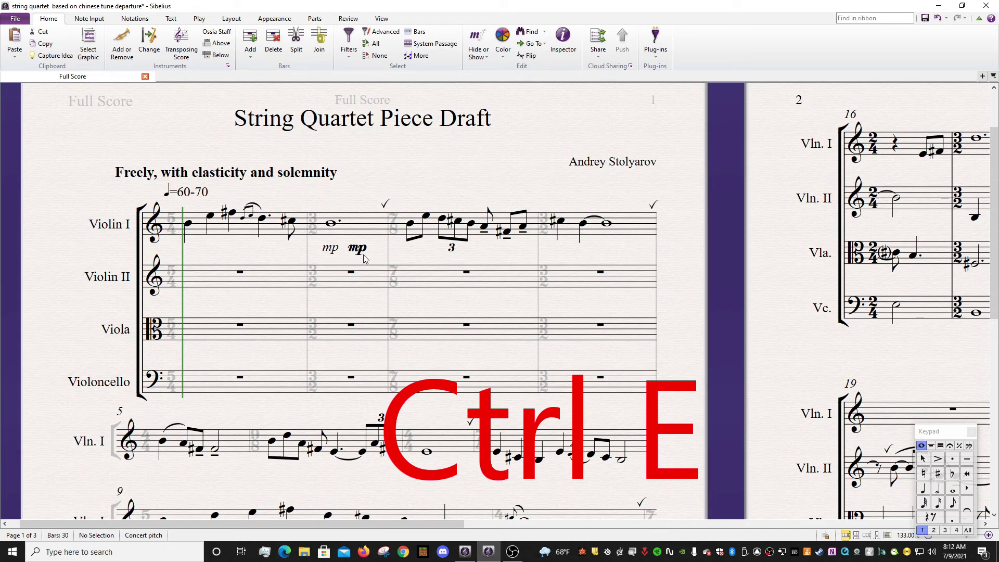
Add an ff dynamic beneath the opening notes of Violin I bar 3
left_click(404, 256)
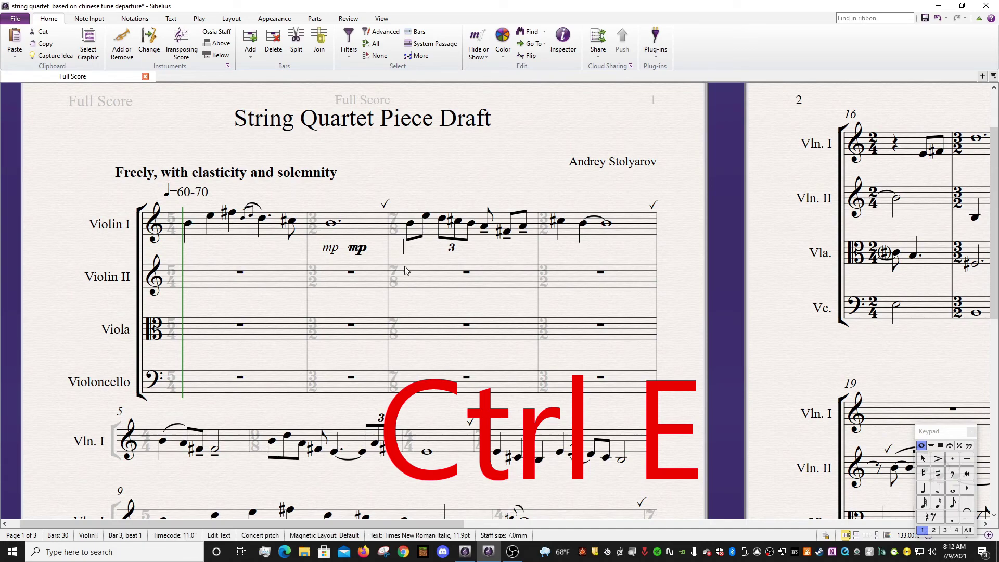
type("ff")
key("Escape")
key("Escape")
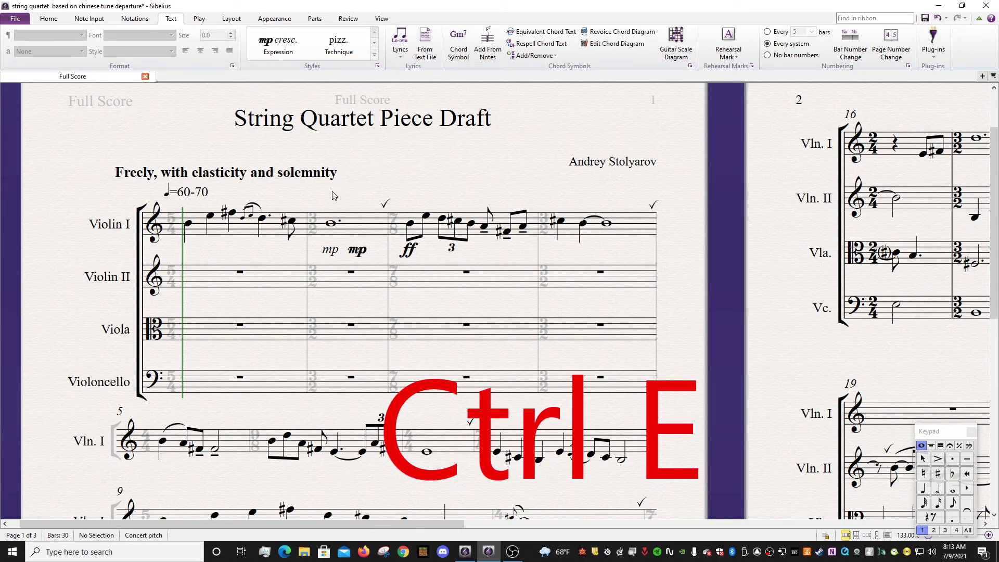
key("ctrl+e")
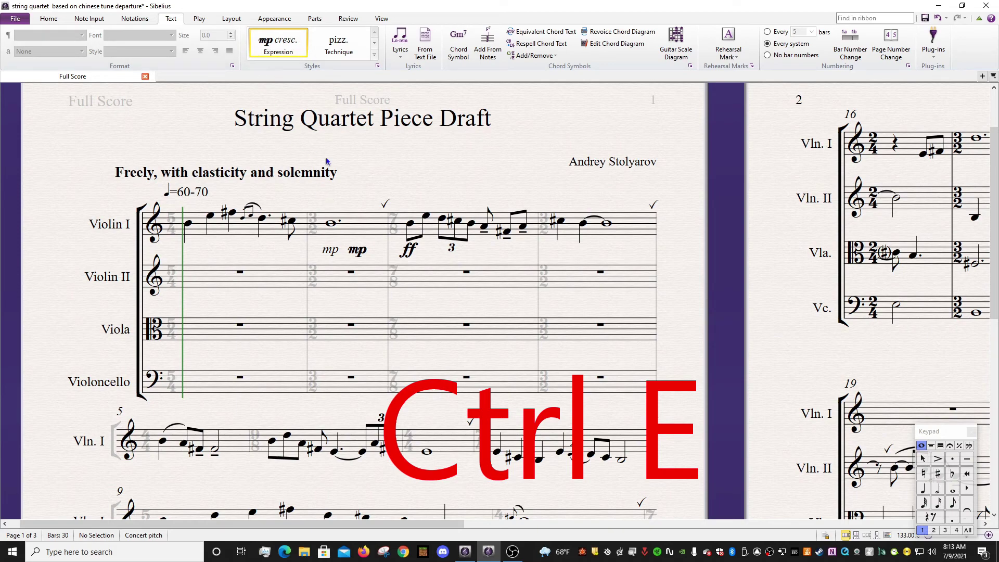
key("Escape")
key("Escape")
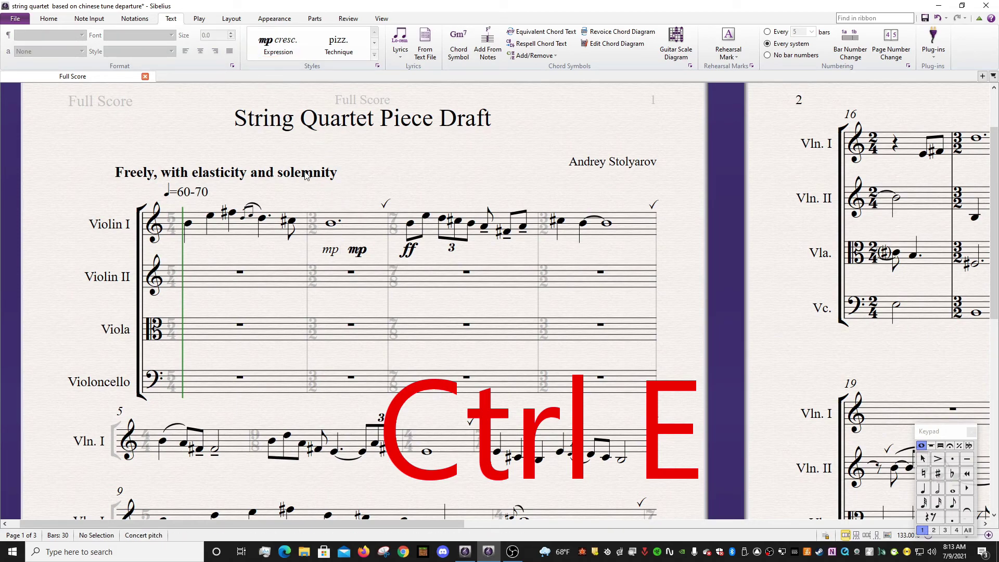
key("ctrl+e")
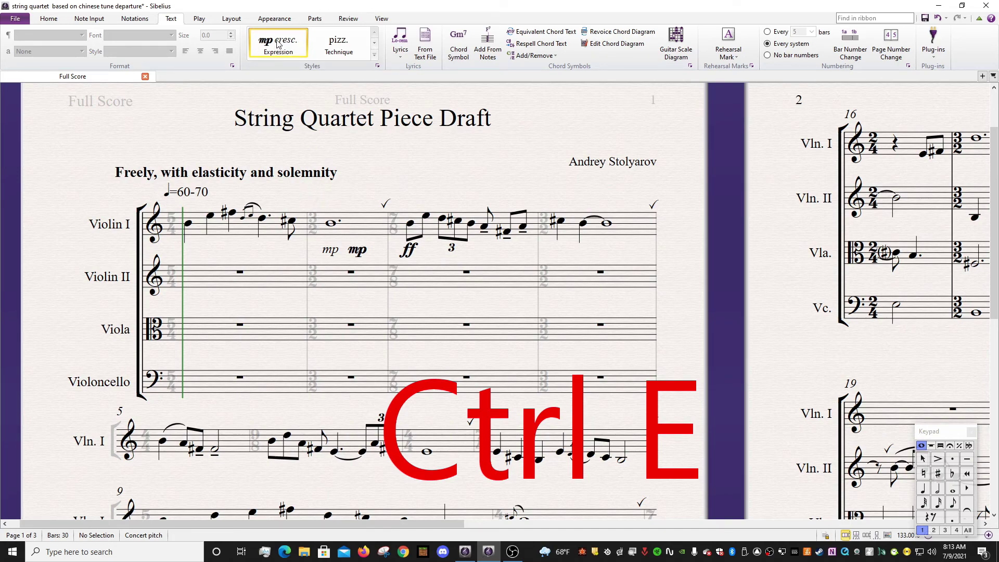
key("Escape")
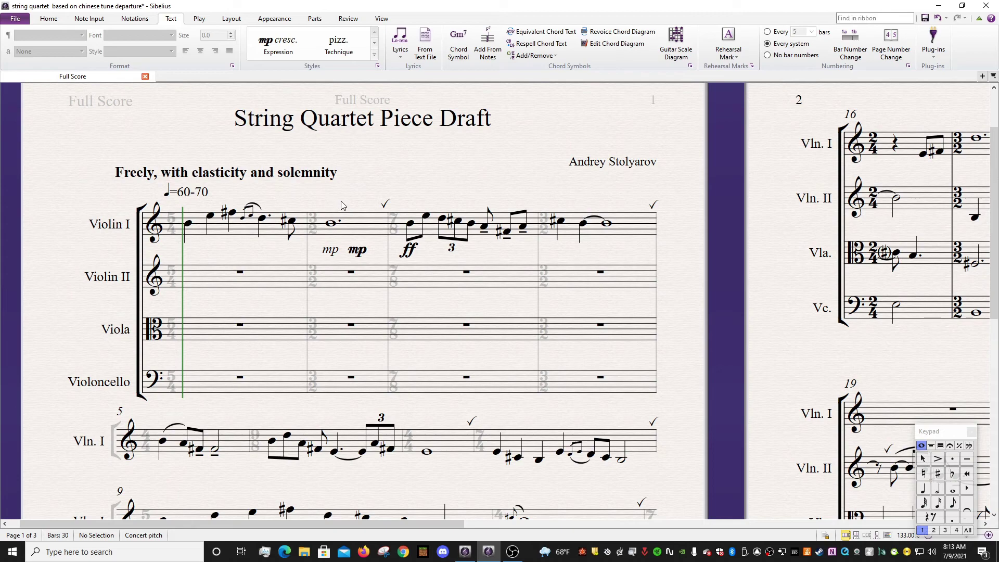
key("ctrl+t")
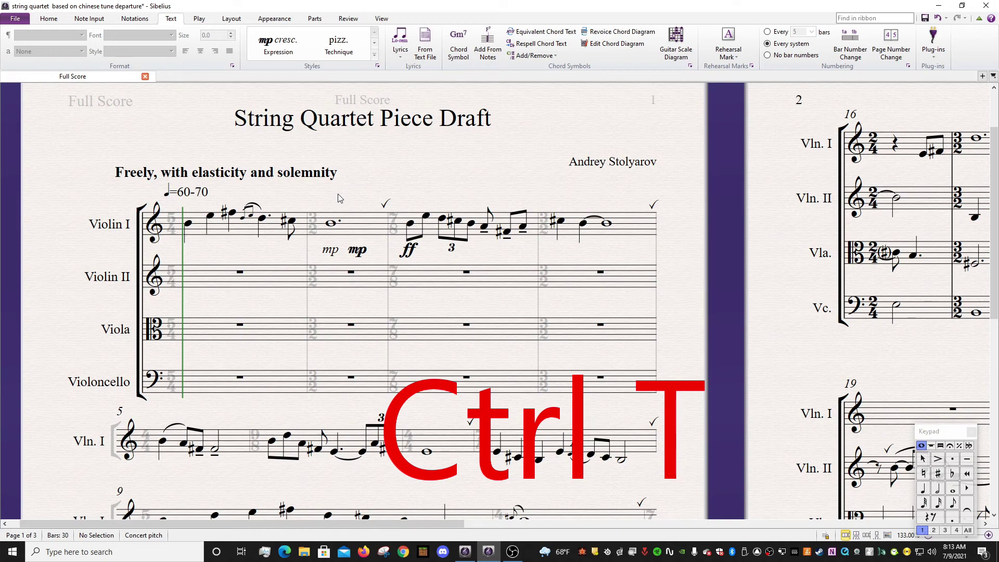
Add technique text 'red' and 'yellow' beneath Violin I bar 3
key("ctrl+t")
left_click(401, 200)
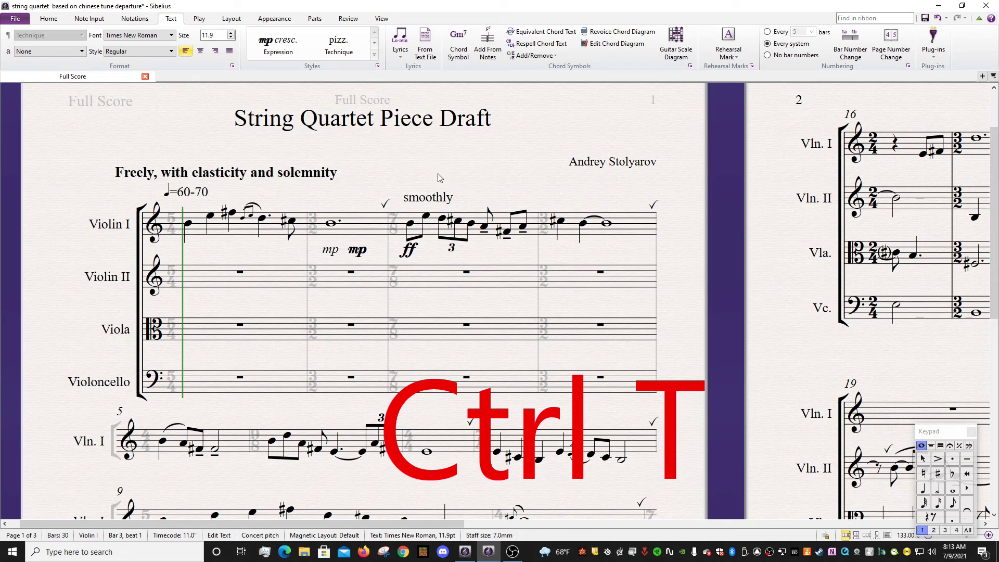
key("Escape")
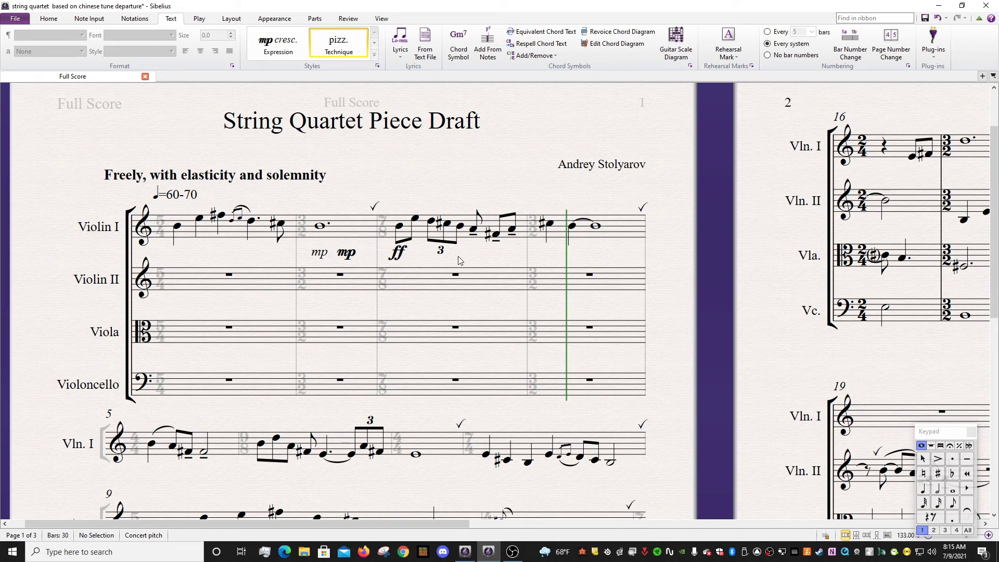
left_click(477, 286)
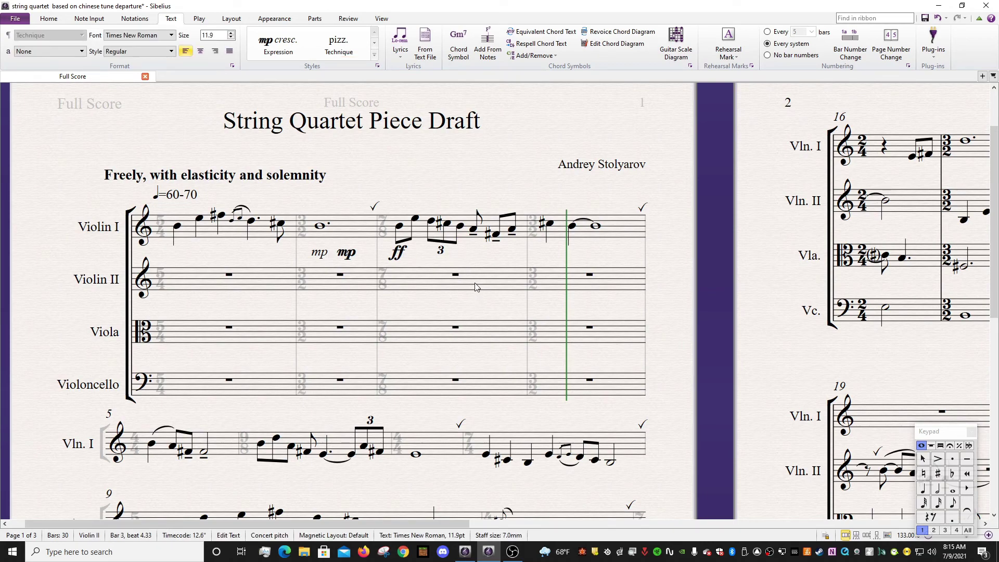
type("red ")
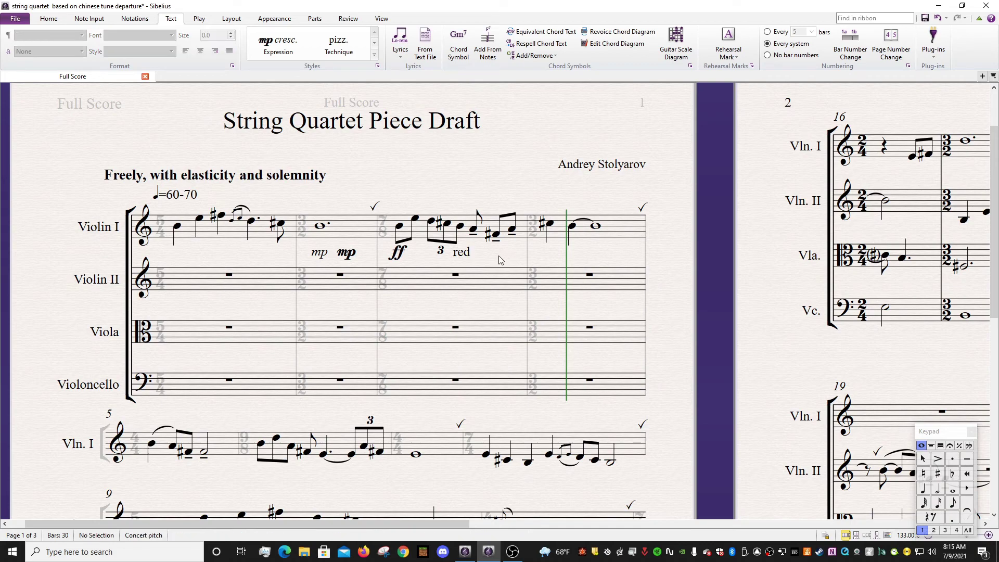
type("r")
key("BackSpace")
type("yellow")
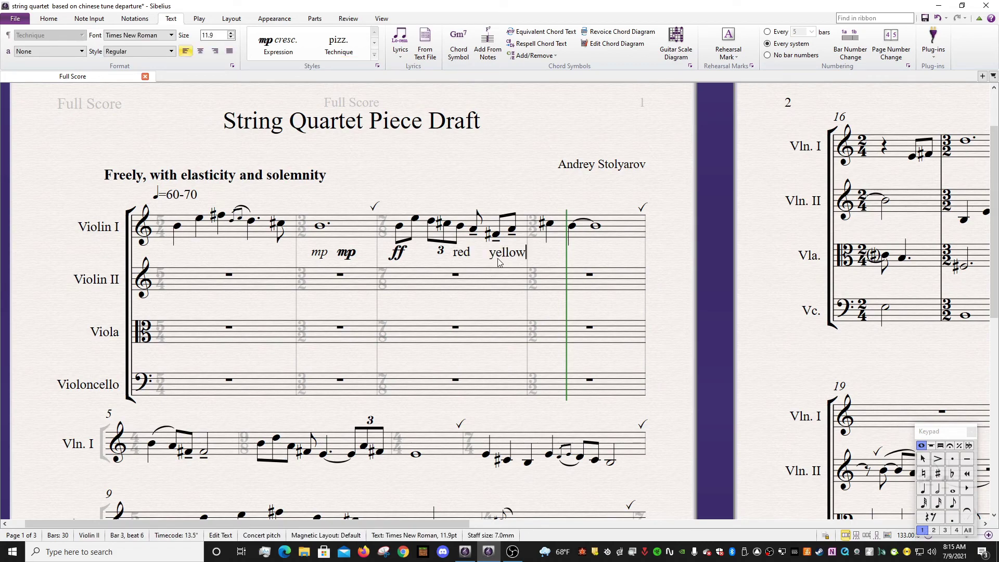
left_click(547, 255)
Add the technique text 'blue' just after 'yellow'
key("ctrl+t")
left_click(545, 257)
type("blue")
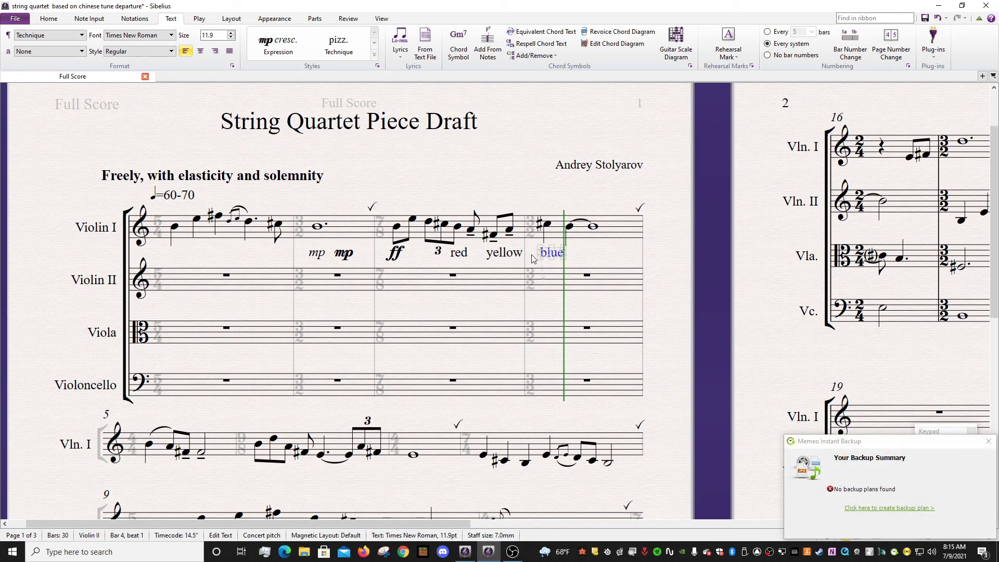
left_click(543, 199)
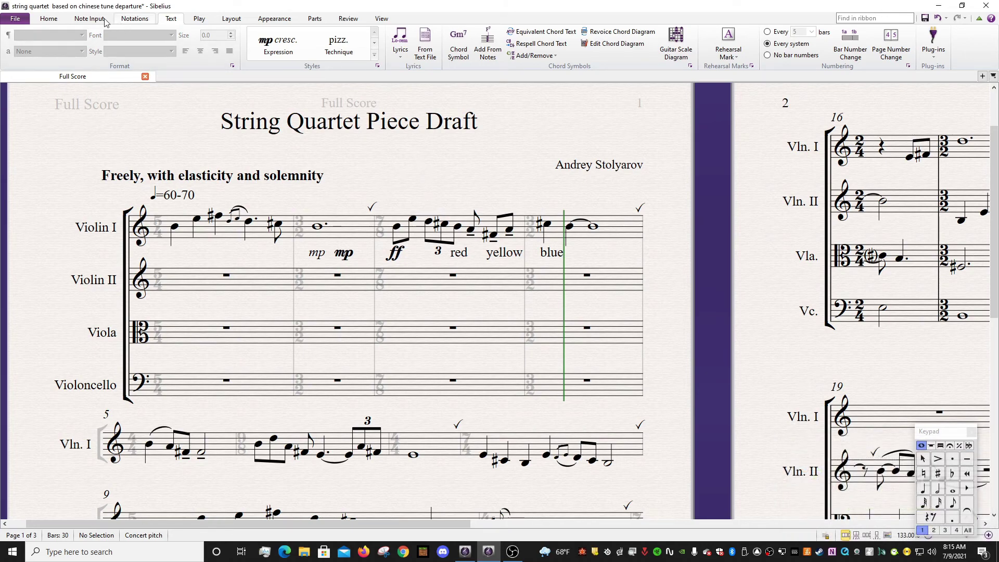
Filter-select every Expression Text item in the whole score, then deselect
left_click(52, 19)
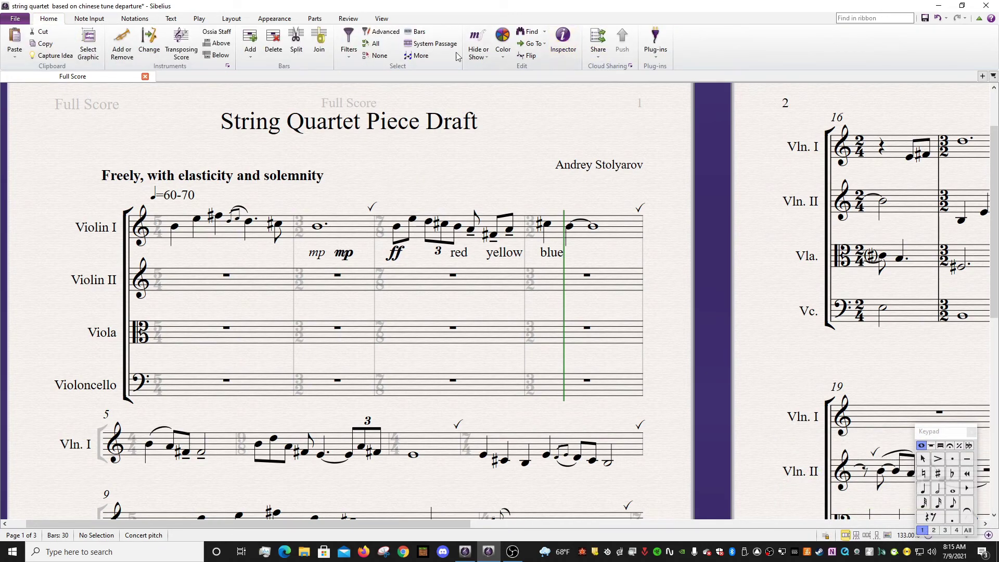
left_click(349, 52)
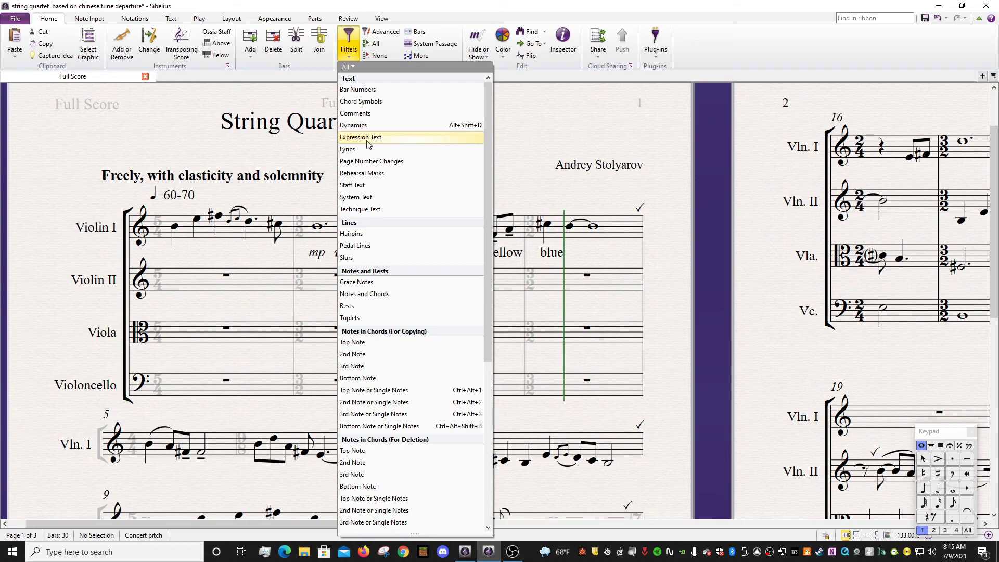
left_click(378, 138)
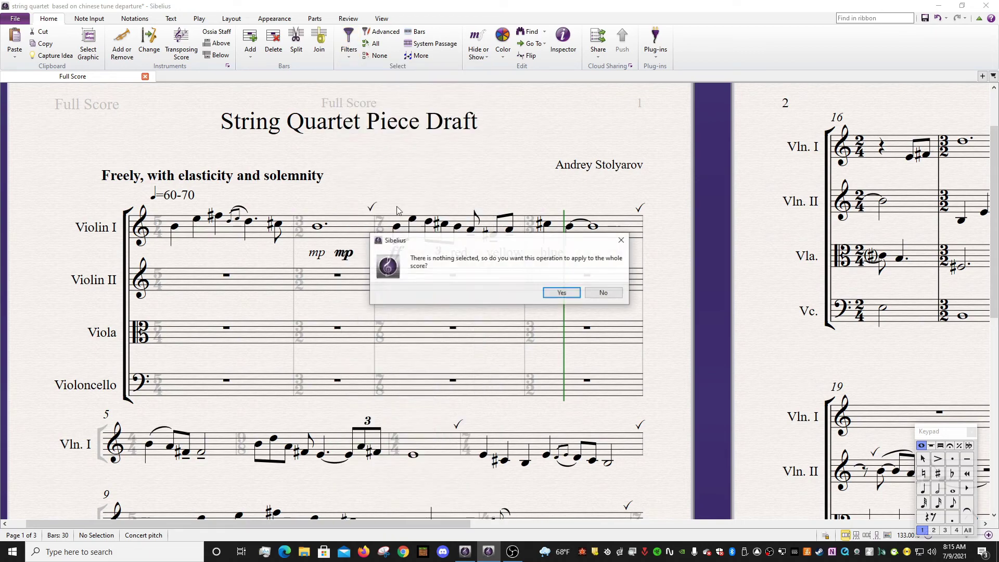
left_click(562, 293)
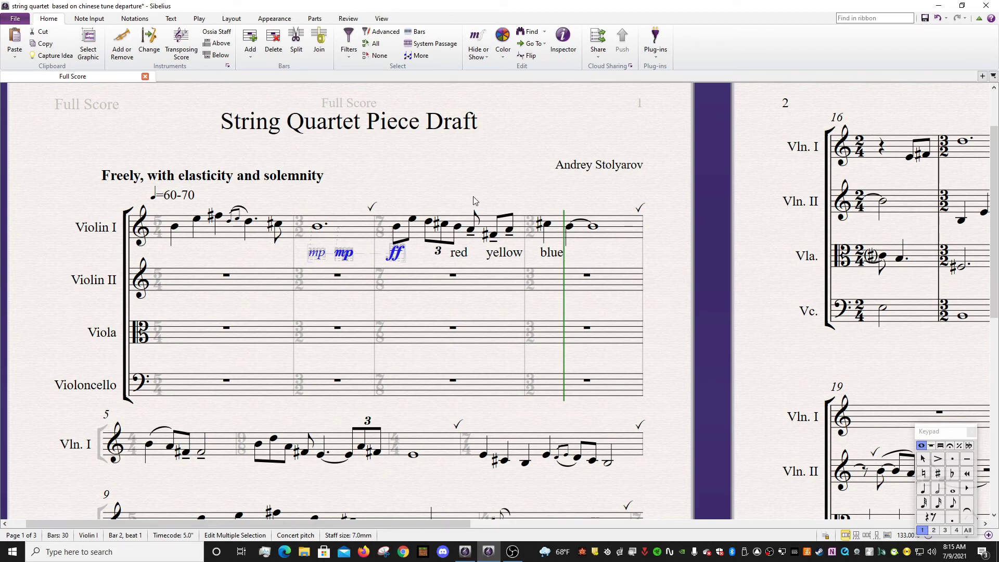
left_click(475, 201)
Filter-select every Technique Text item across the whole score, then clear the selection
left_click(349, 47)
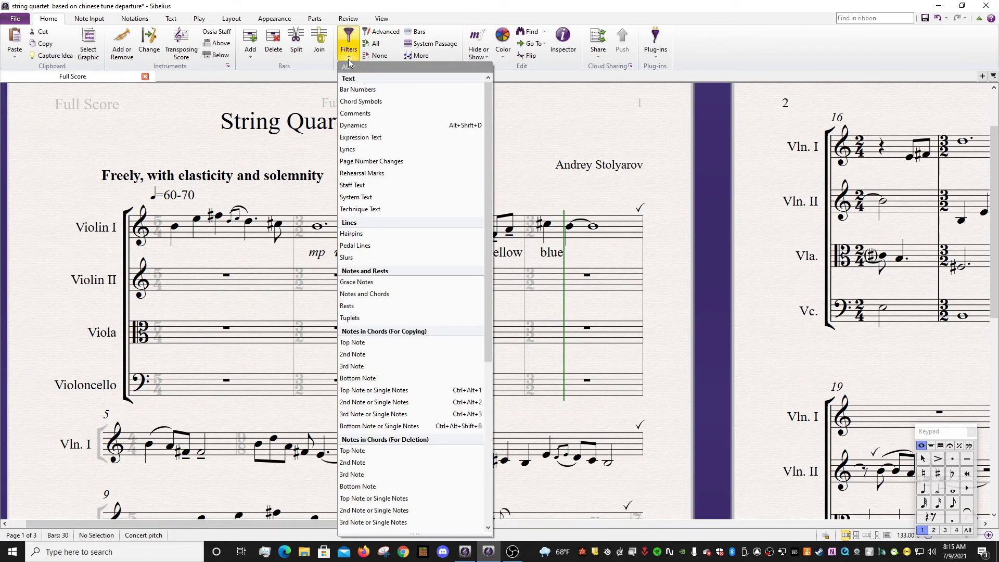
left_click(389, 210)
left_click(562, 293)
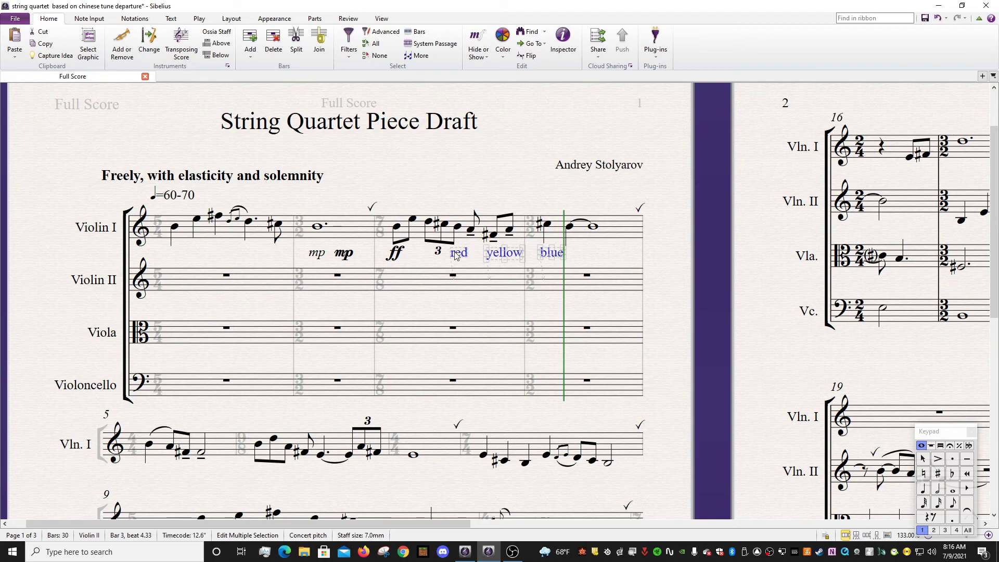
left_click(402, 180)
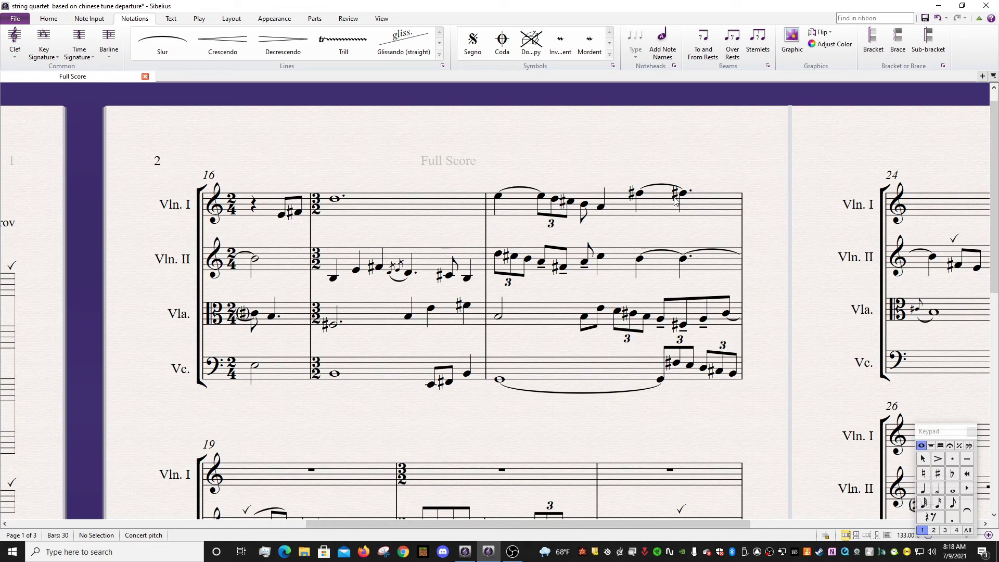
Hide the sharp on Violin I's last note in bar 18 and show the print preview
left_click(675, 198)
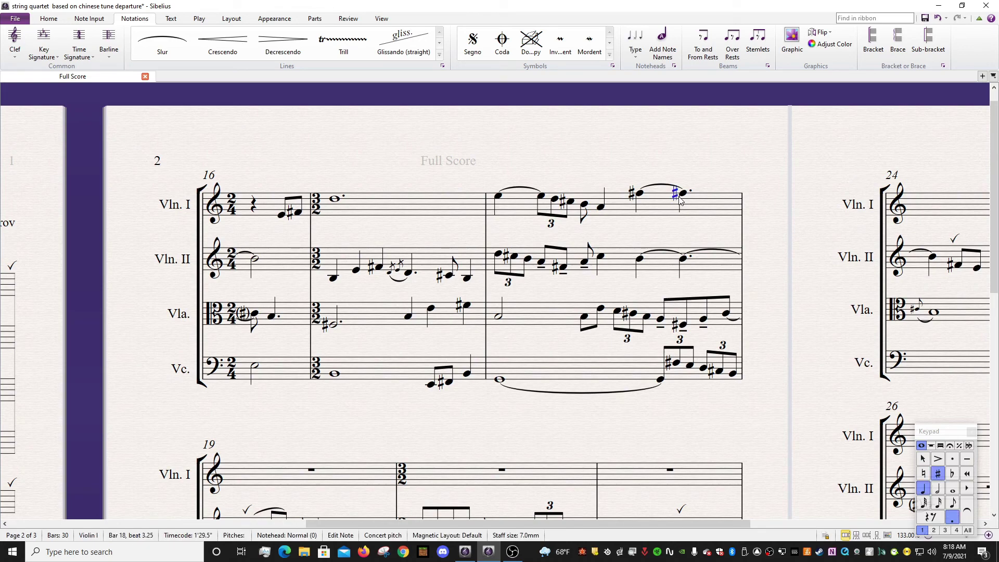
key("ctrl+shift+h")
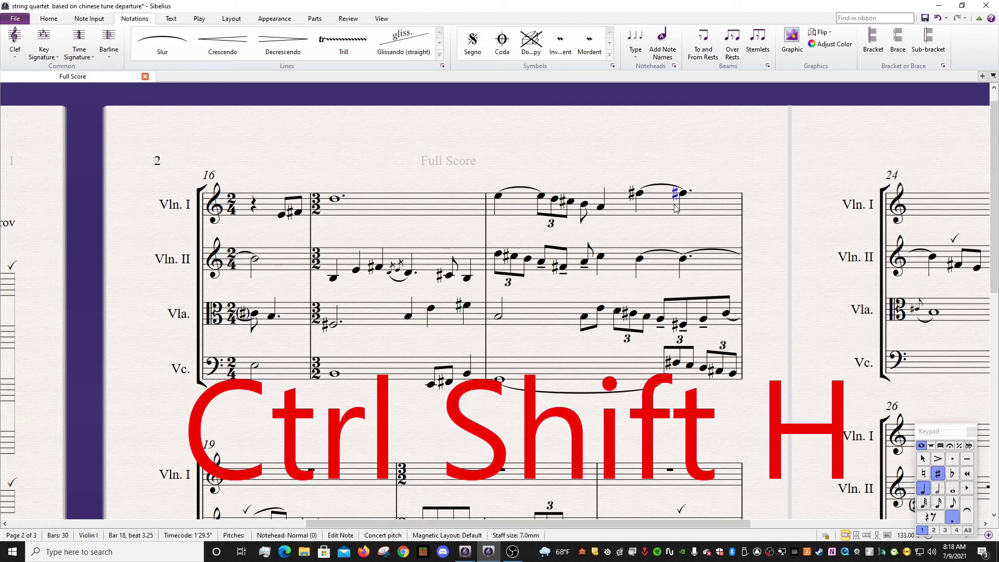
scroll(677, 216, "up", 5)
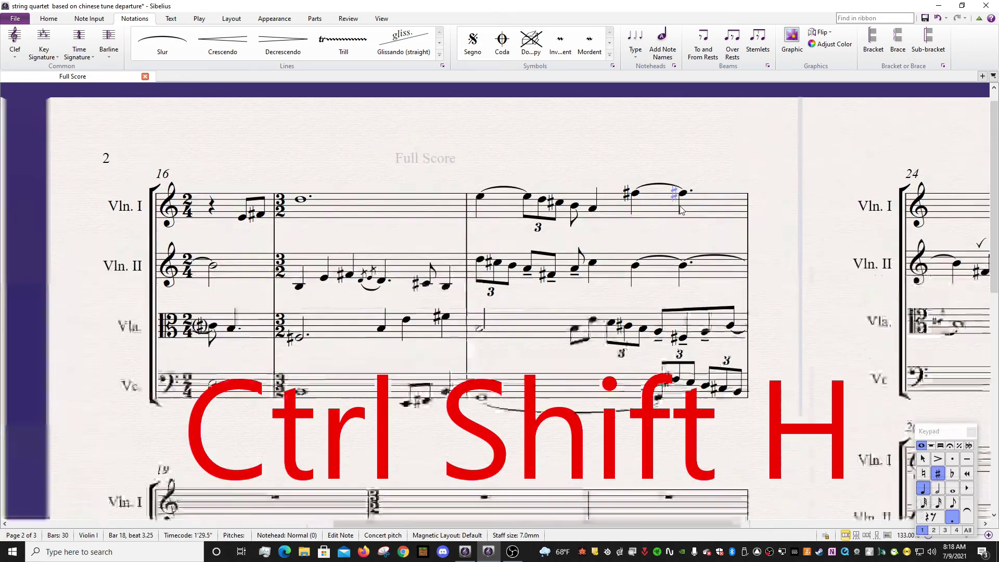
left_click(634, 330)
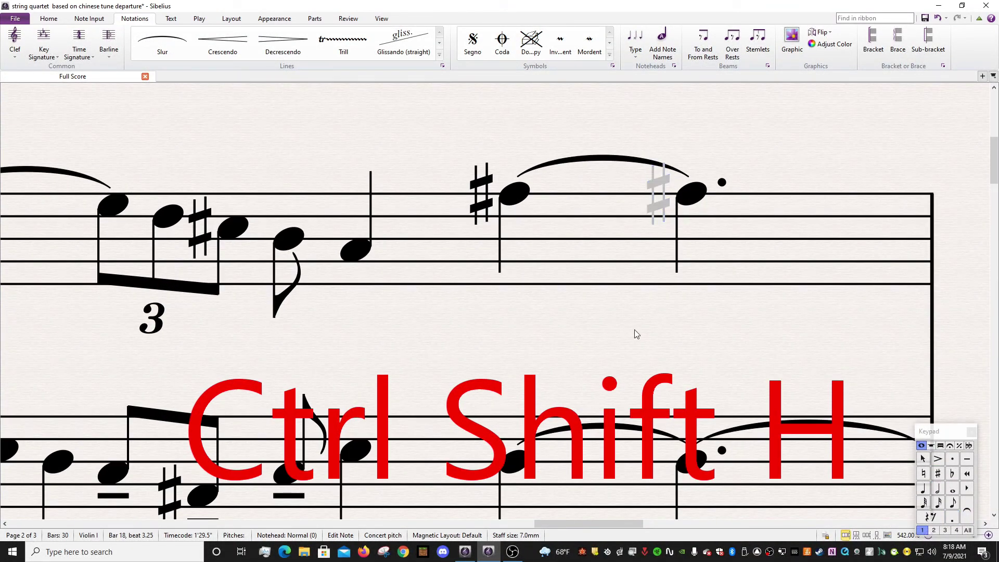
left_click(15, 18)
left_click(35, 171)
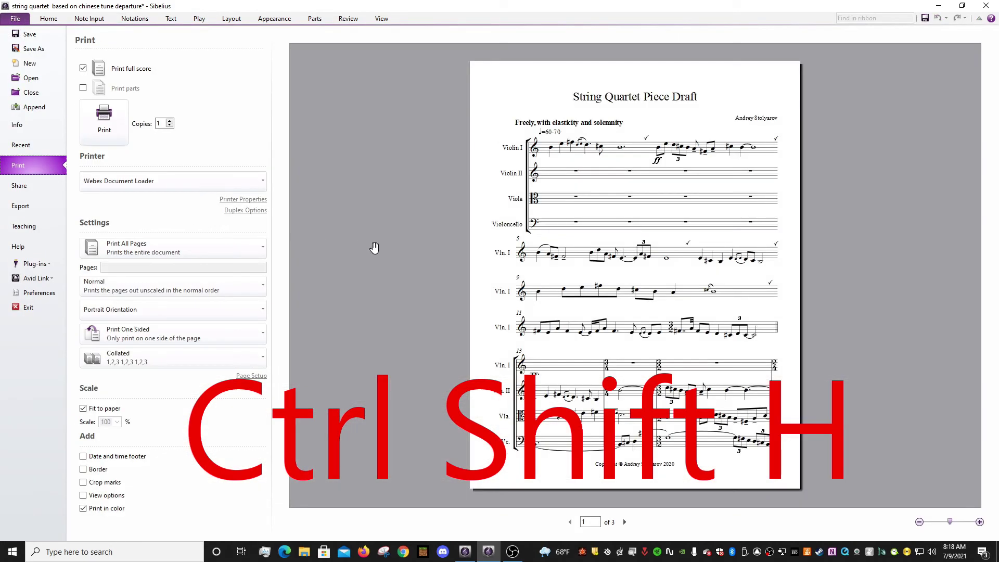
View page 2 of the print preview, then return to the score and scroll down
left_click(624, 521)
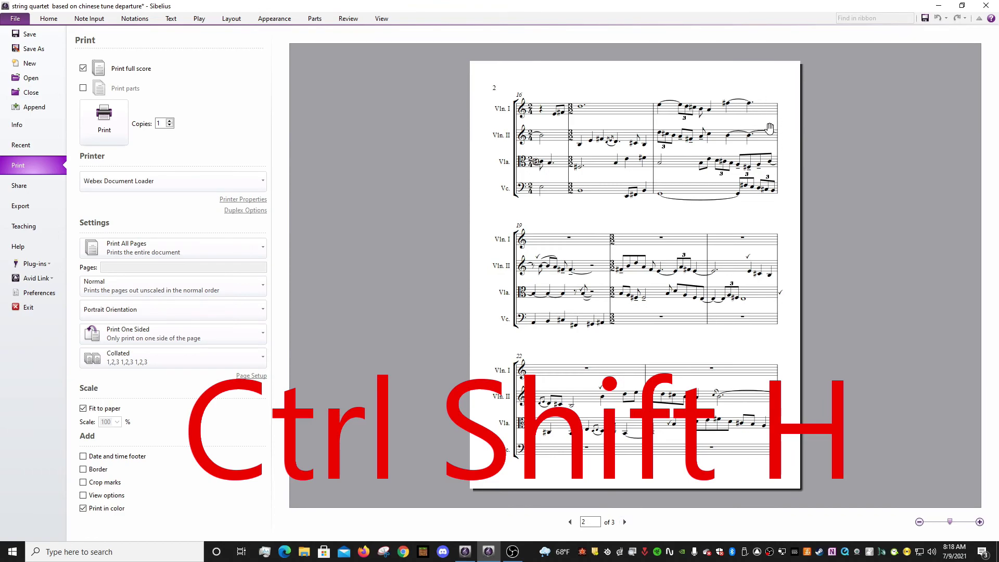
key("Escape")
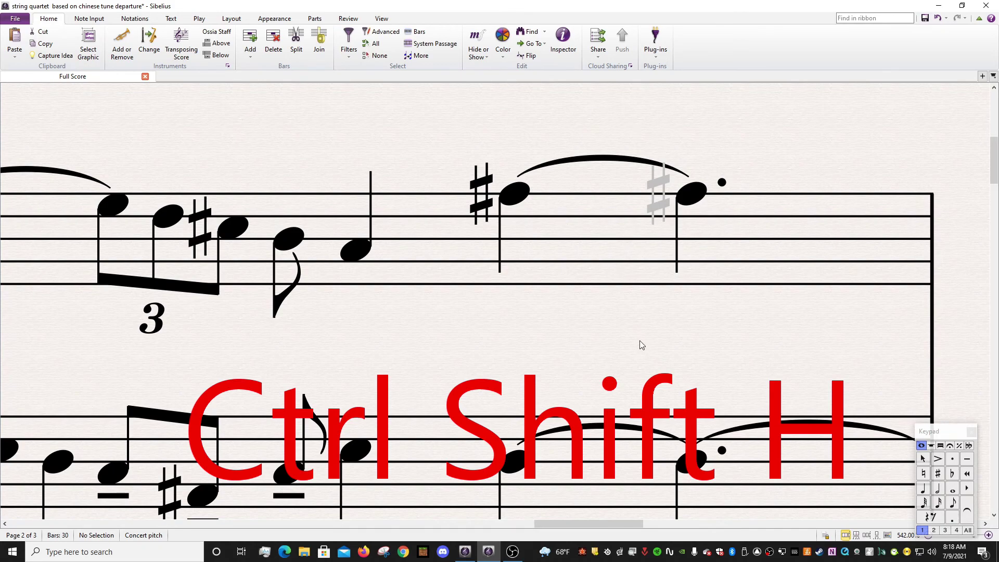
scroll(642, 345, "down", 3, "ctrl")
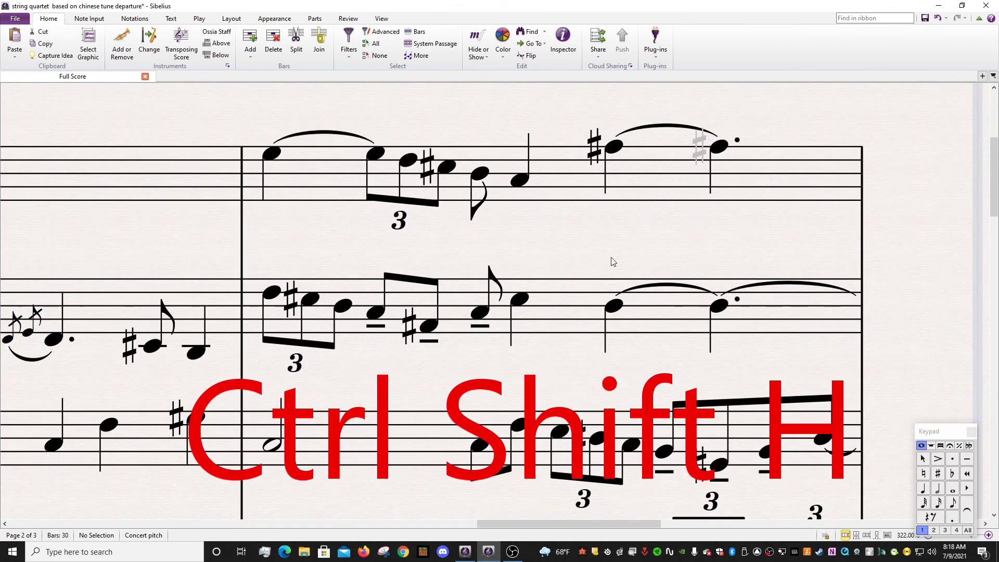
scroll(611, 257, "down", 1)
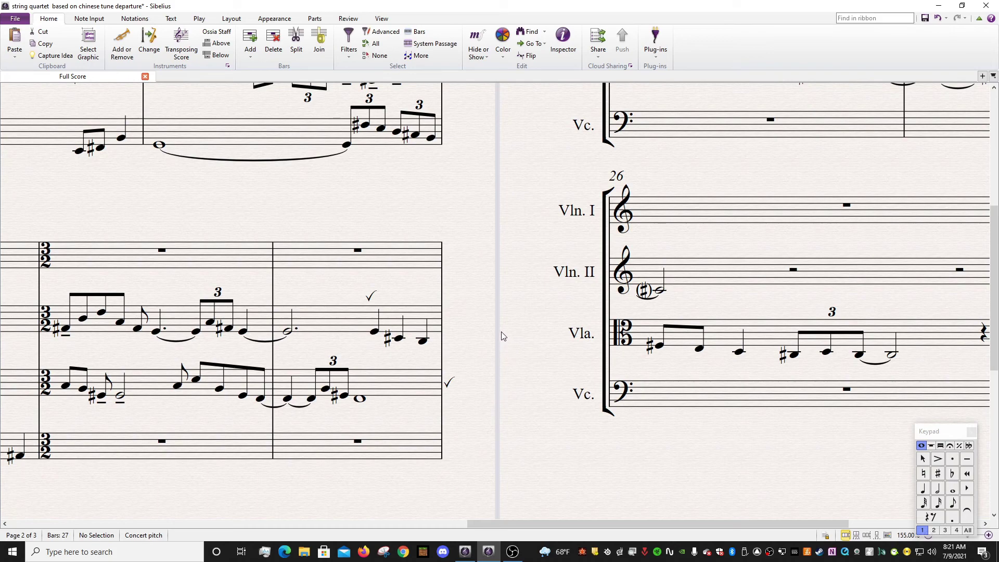
Append empty bars with Ctrl+B until the score reaches 98 bars
key("ctrl+b")
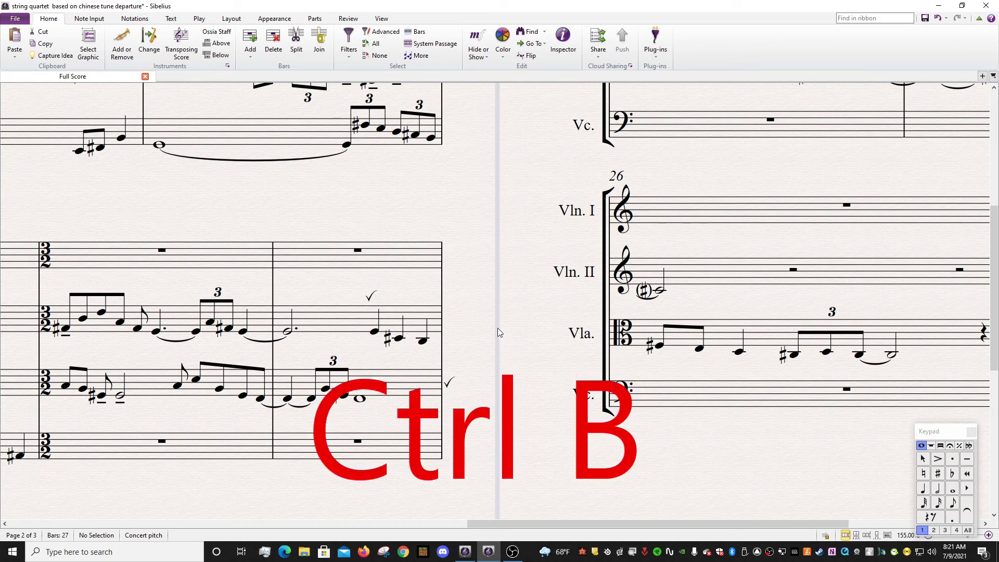
left_click_drag(522, 305, 61, 293)
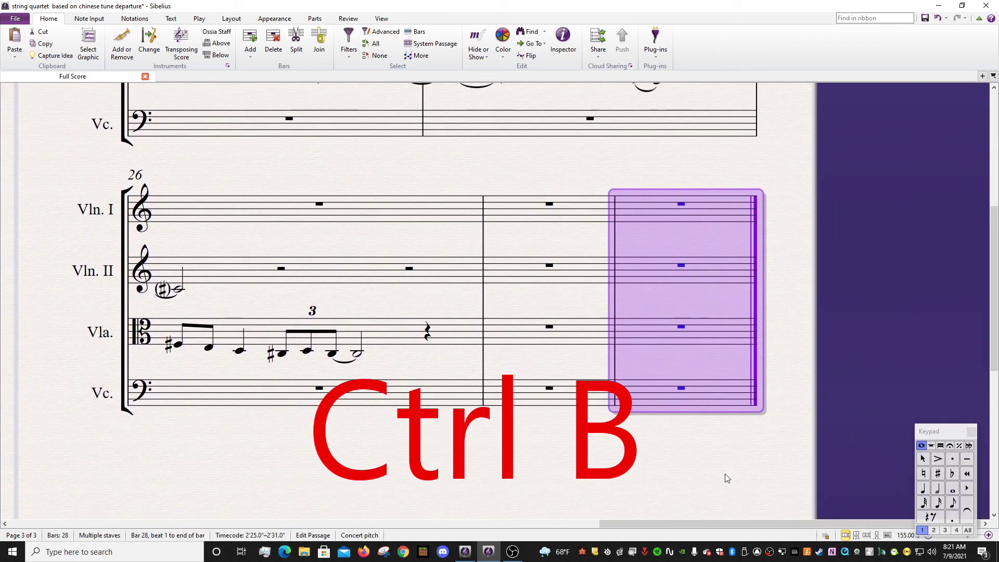
key("ctrl+b")
key("ctrl+b")
key("ctrl+b")
key("ctrl+b")
key("ctrl+b")
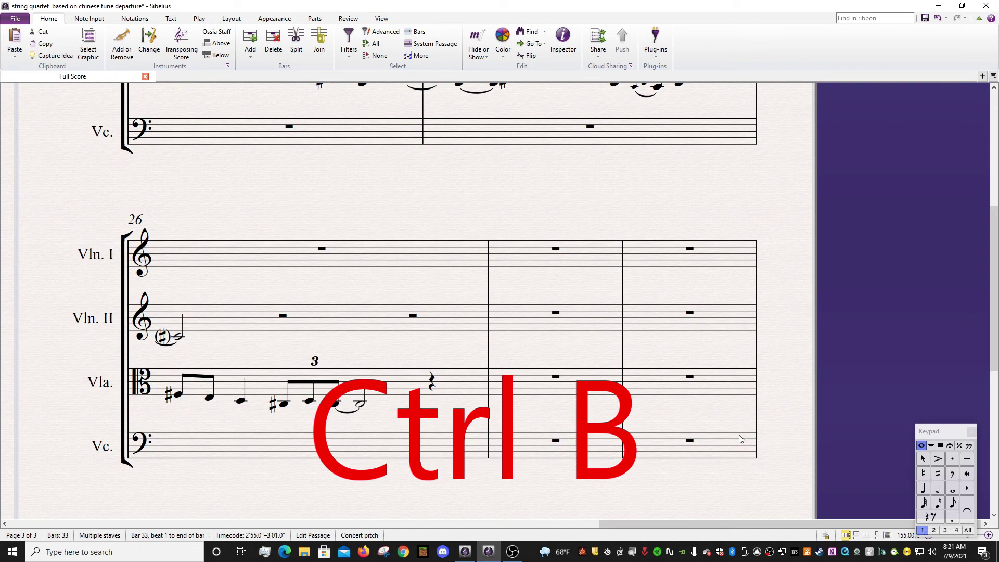
key("ctrl+b")
key("ctrl+b")
key("ctrl+b")
key("ctrl+b")
key("ctrl+b")
key("ctrl+b")
key("ctrl+b")
key("ctrl+b")
key("ctrl+b")
key("ctrl+b")
key("ctrl+b")
key("ctrl+b")
key("ctrl+b")
key("ctrl+b")
key("ctrl+b")
key("ctrl+b")
key("ctrl+b")
key("ctrl+b")
key("ctrl+b")
key("ctrl+b")
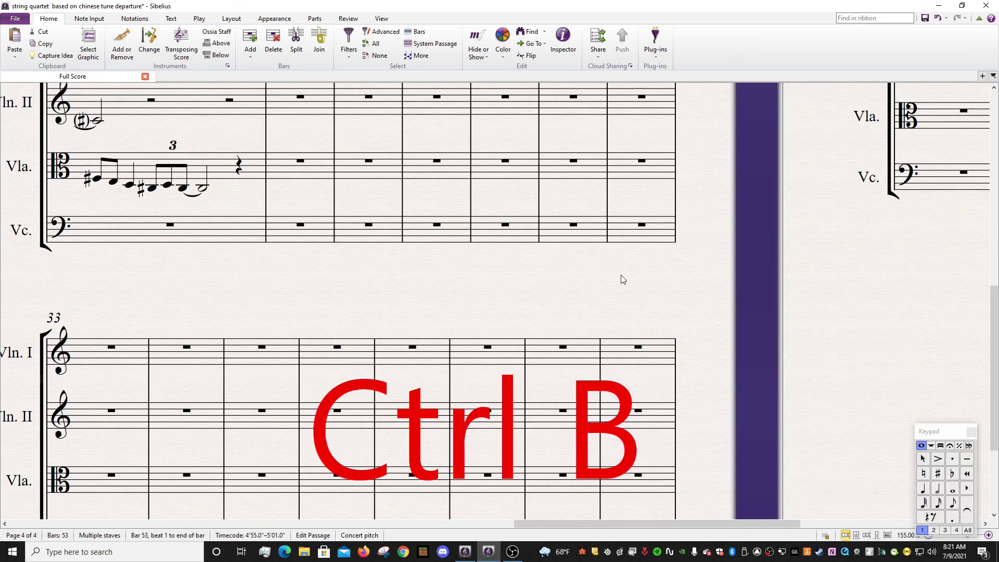
key("ctrl+b")
key("ctrl+b")
key("ctrl+b")
key("ctrl+b")
key("ctrl+b")
key("ctrl+b")
key("ctrl+b")
key("ctrl+b")
key("ctrl+b")
key("ctrl+b")
key("ctrl+b")
key("ctrl+b")
key("ctrl+b")
key("ctrl+b")
key("ctrl+b")
key("ctrl+b")
key("ctrl+b")
key("ctrl+b")
key("ctrl+b")
key("ctrl+b")
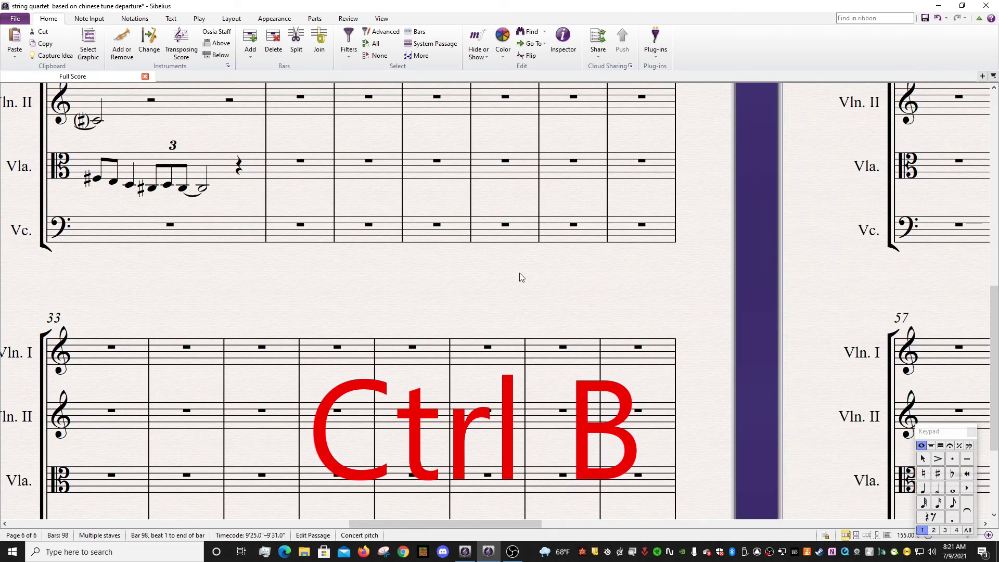
left_click_drag(522, 277, 554, 401)
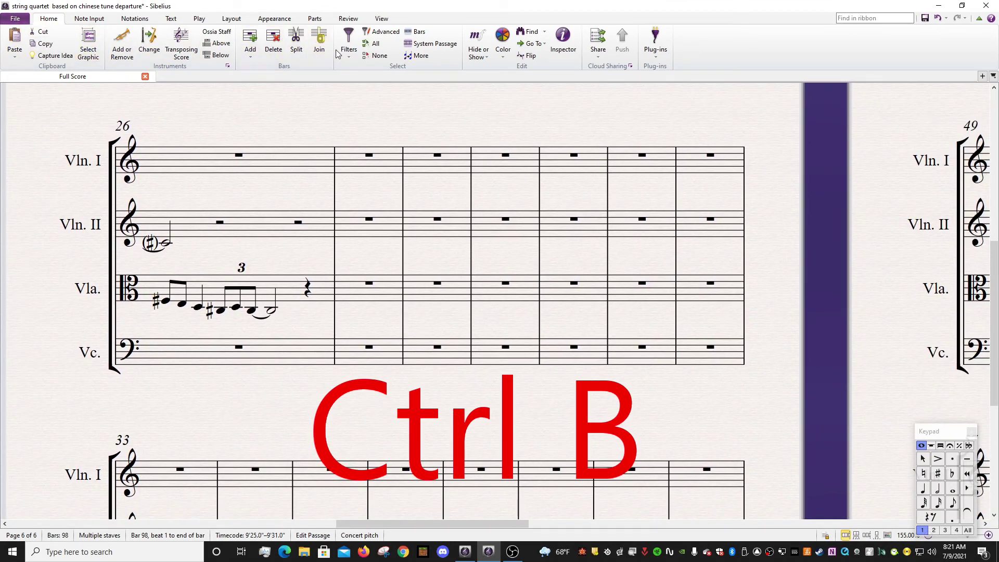
left_click(250, 54)
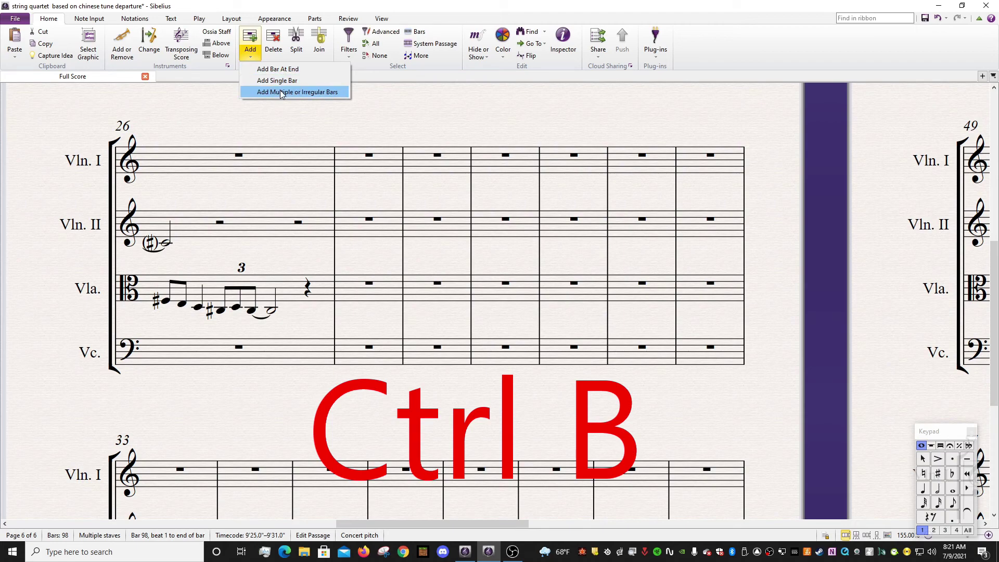
left_click(317, 115)
left_click_drag(396, 198, 392, 197)
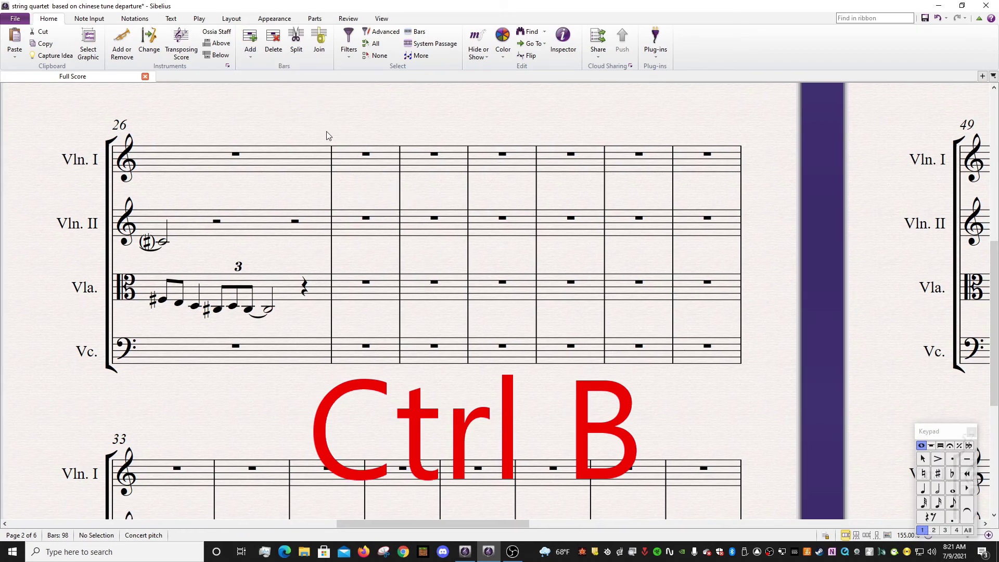
left_click_drag(326, 131, 421, 302)
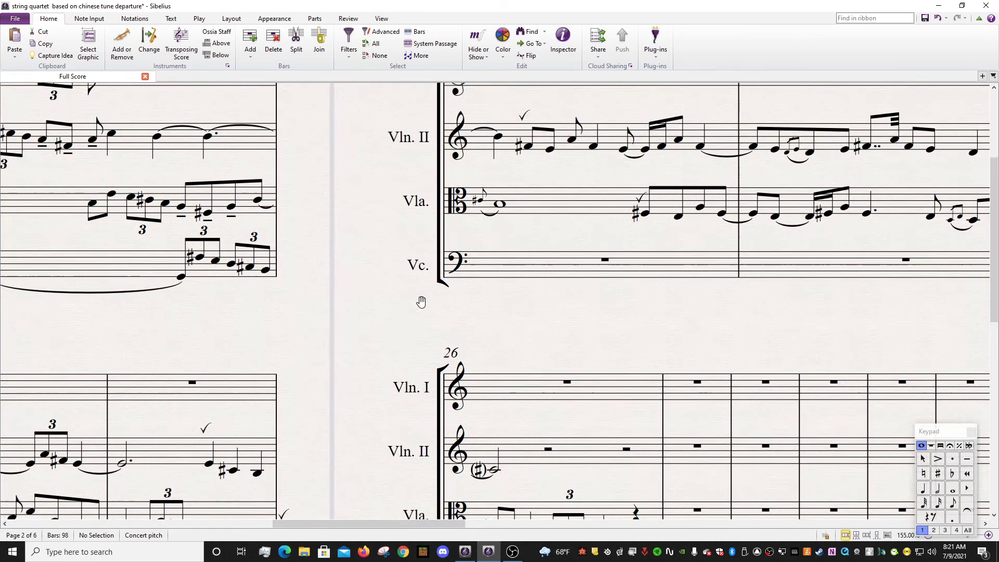
key("Home")
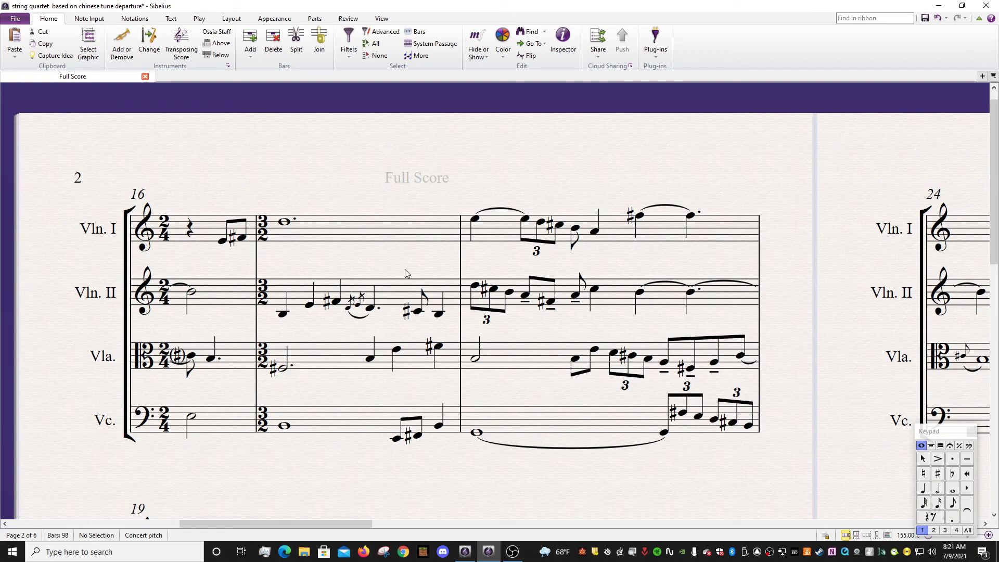
Select bar 17 in all four staves and insert 19 empty bars after it
left_click(440, 229)
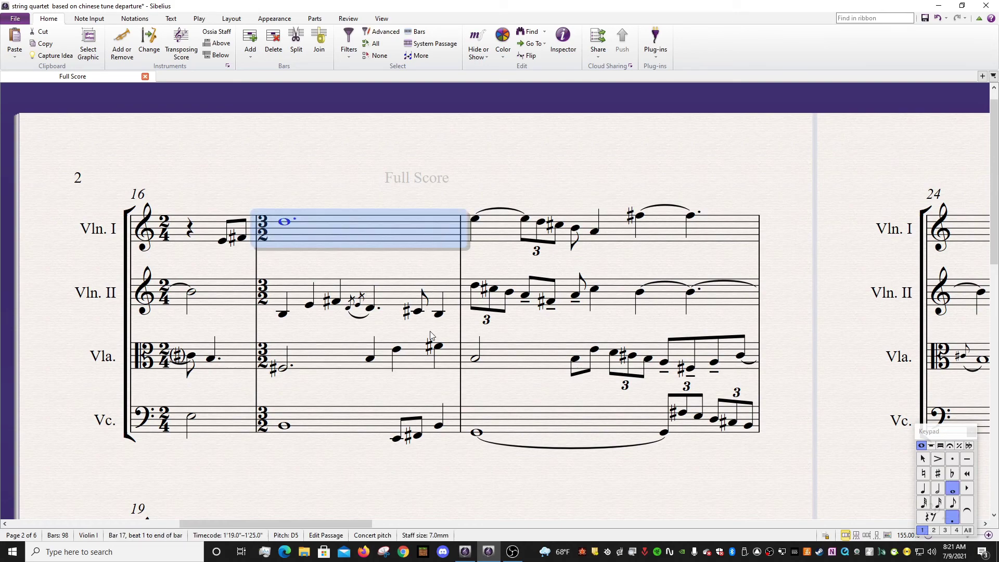
left_click(342, 424, "shift")
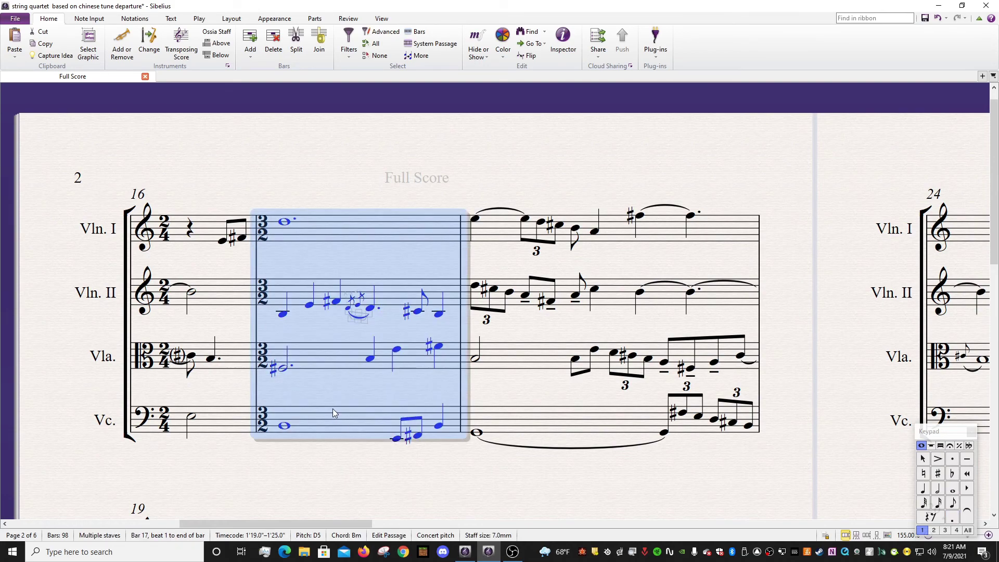
key("ctrl+shift+b")
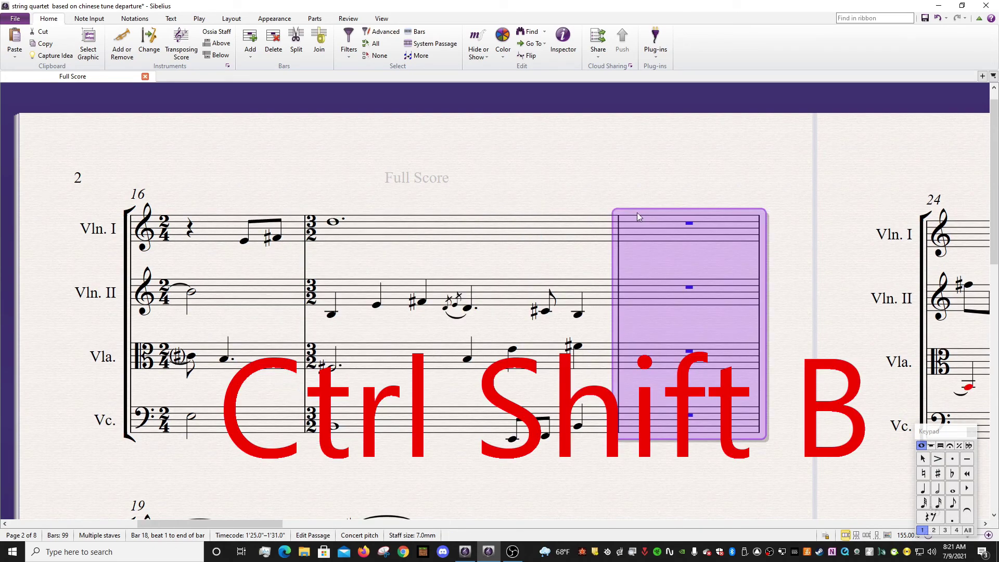
left_click_drag(664, 488, 625, 342)
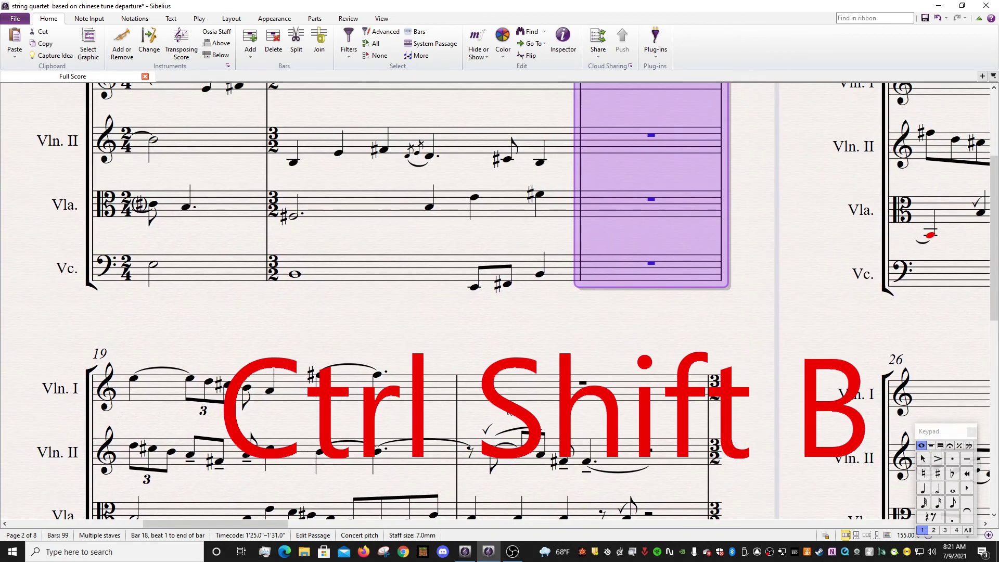
left_click_drag(502, 308, 510, 517)
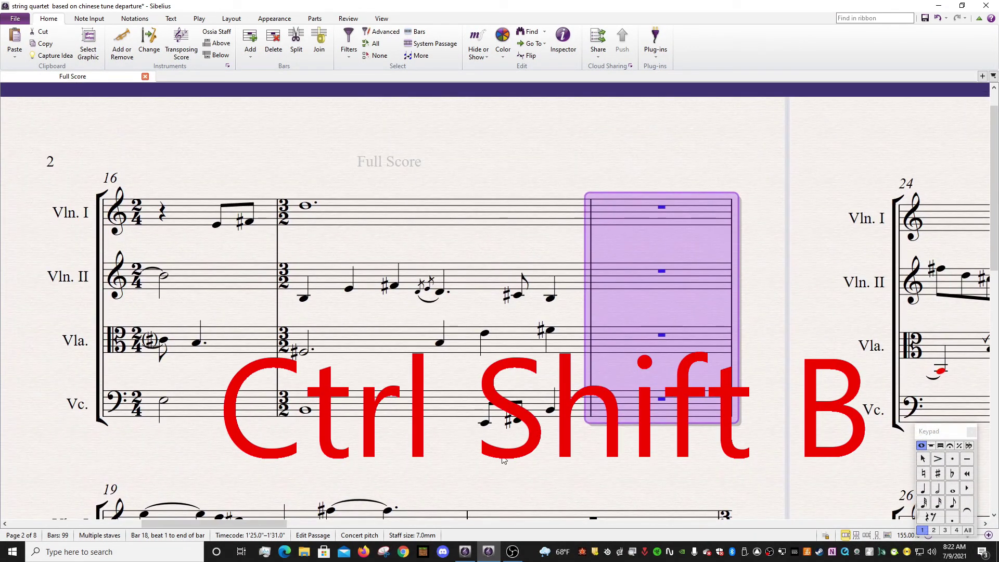
key("ctrl+z")
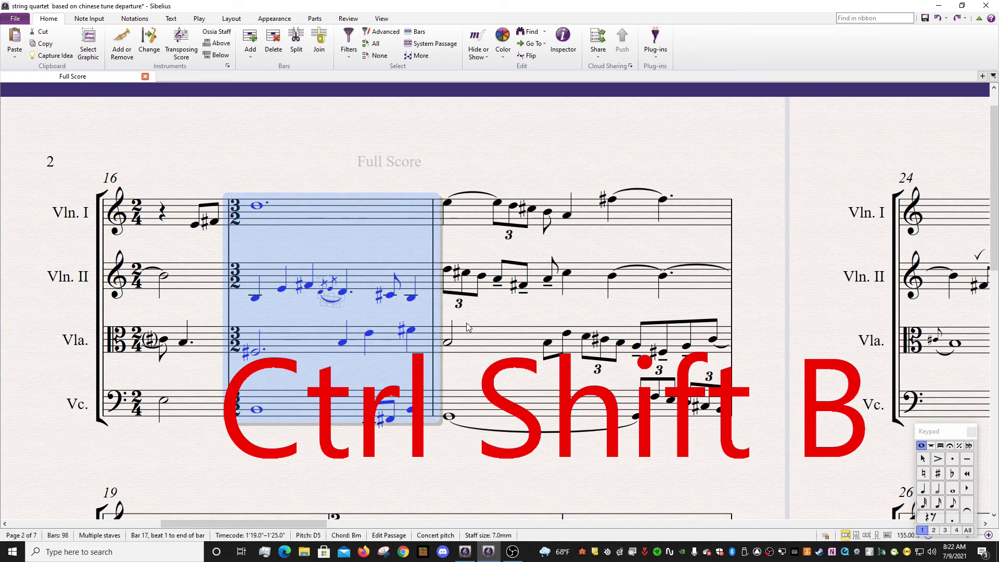
key("ctrl+shift+b")
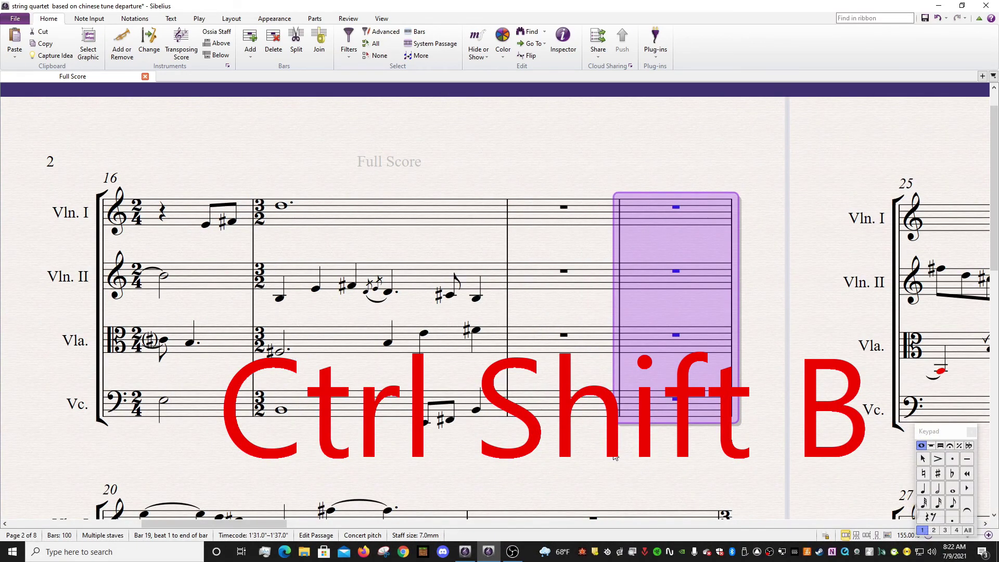
key("ctrl+shift+b")
key("ctrl+shift+b")
key("ctrl+shift+b")
key("ctrl+shift+b")
key("ctrl+shift+b")
key("ctrl+shift+b")
key("ctrl+shift+b")
key("ctrl+shift+b")
key("ctrl+shift+b")
key("ctrl+shift+b")
key("ctrl+shift+b")
key("ctrl+shift+b")
key("ctrl+shift+b")
key("ctrl+shift+b")
key("ctrl+shift+b")
key("ctrl+shift+b")
key("ctrl+shift+b")
key("ctrl+shift+b")
key("ctrl+shift+b")
key("ctrl+shift+b")
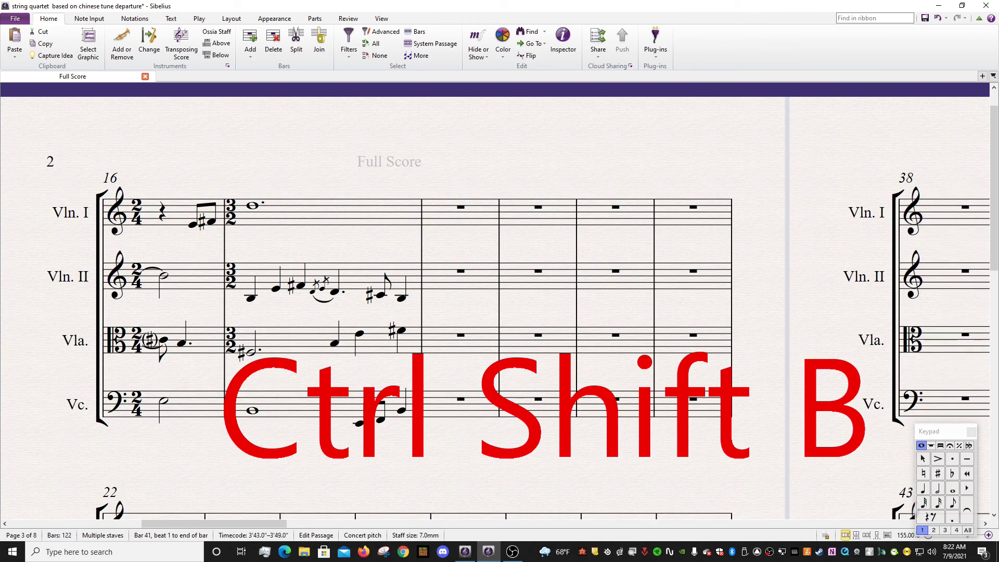
key("ctrl+z")
key("ctrl+z")
key("ctrl+z")
key("ctrl+z")
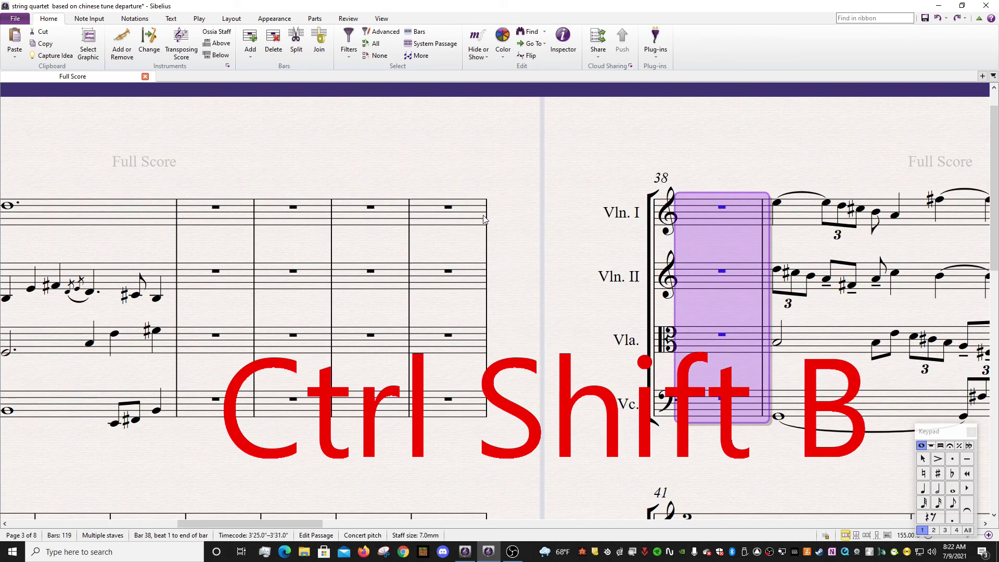
key("ctrl+z")
key("ctrl+z")
key("ctrl+z")
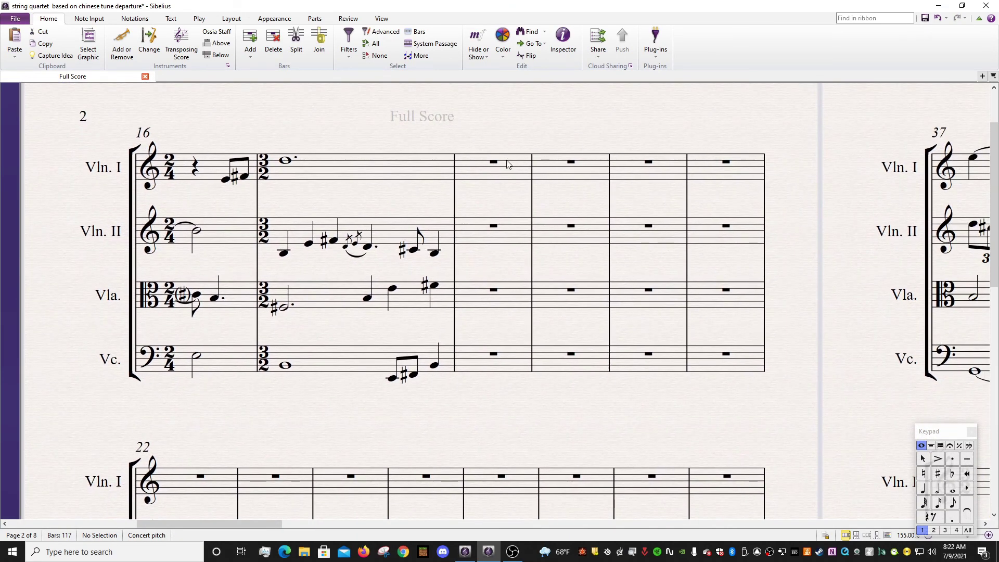
Select bars 18–36 in all staves and delete them from the score
left_click(507, 175)
left_click_drag(647, 428, 525, 92)
left_click_drag(591, 134, 645, 120)
left_click(599, 458, "shift")
key("Delete")
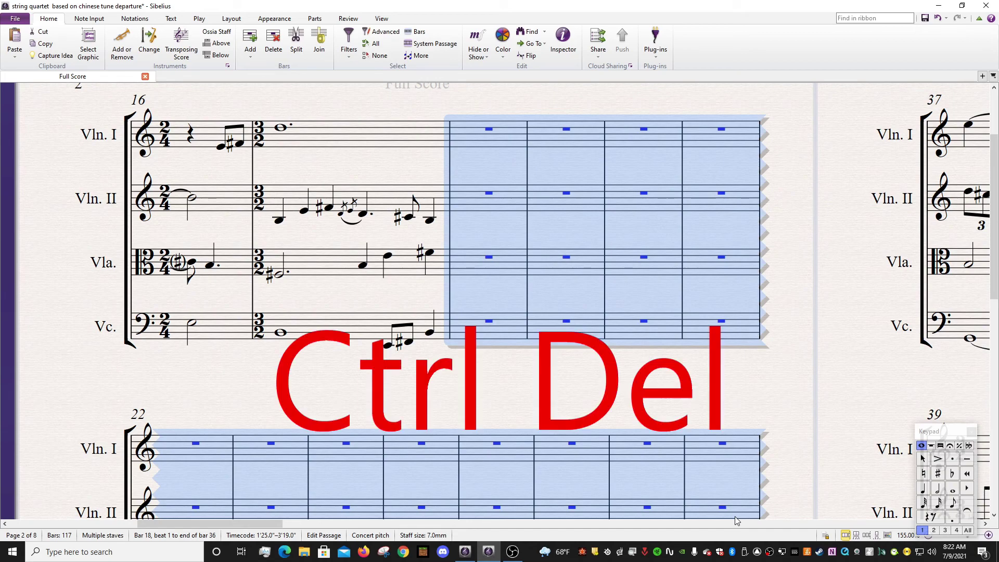
key("ctrl+Delete")
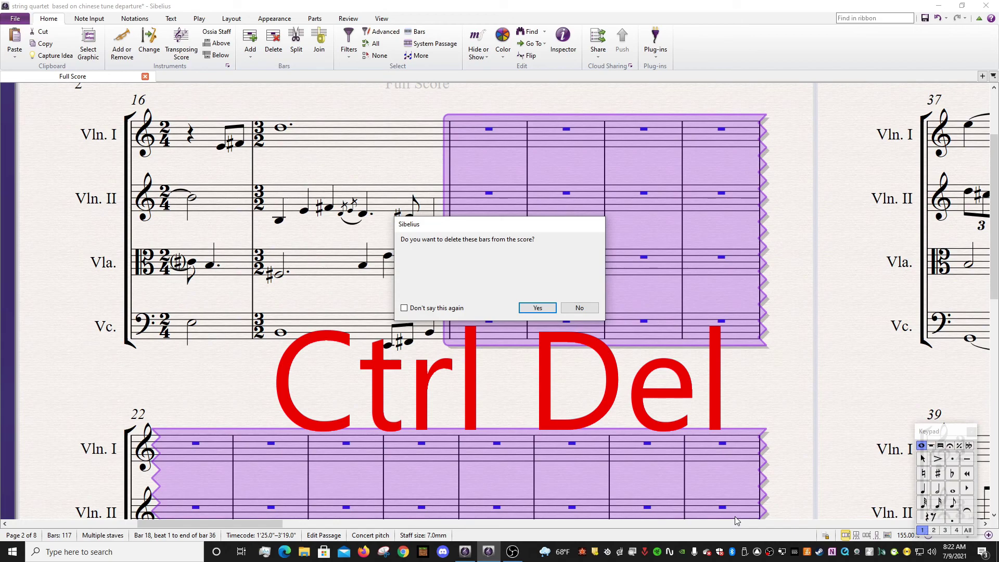
key("Return")
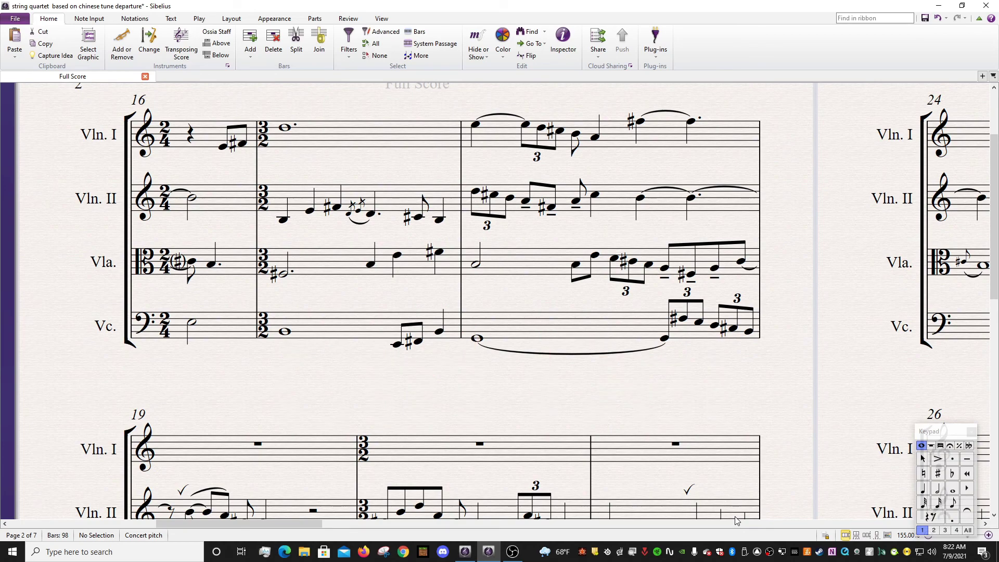
Undo the deletion, then delete the empty bars again
key("ctrl+z")
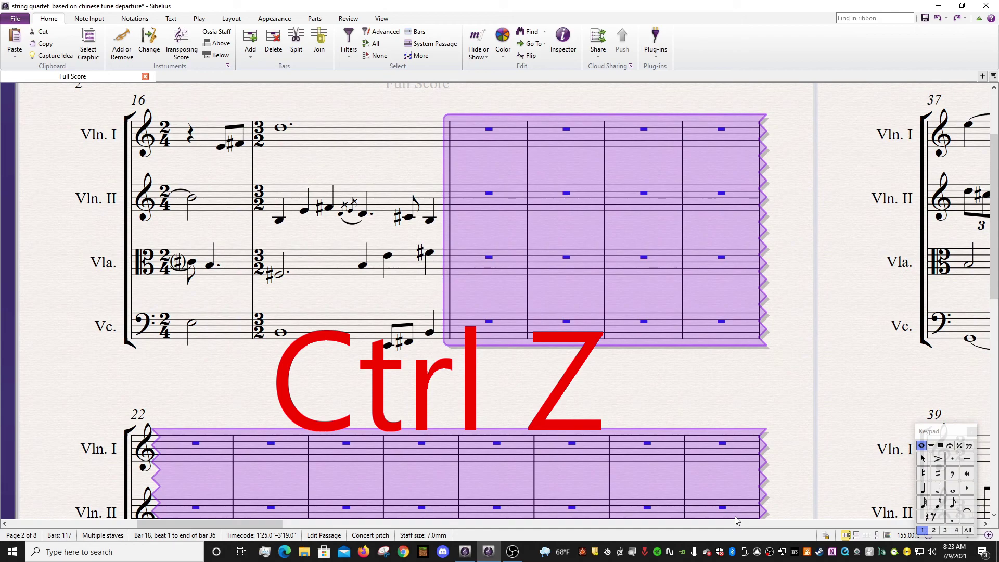
key("ctrl+BackSpace")
key("Return")
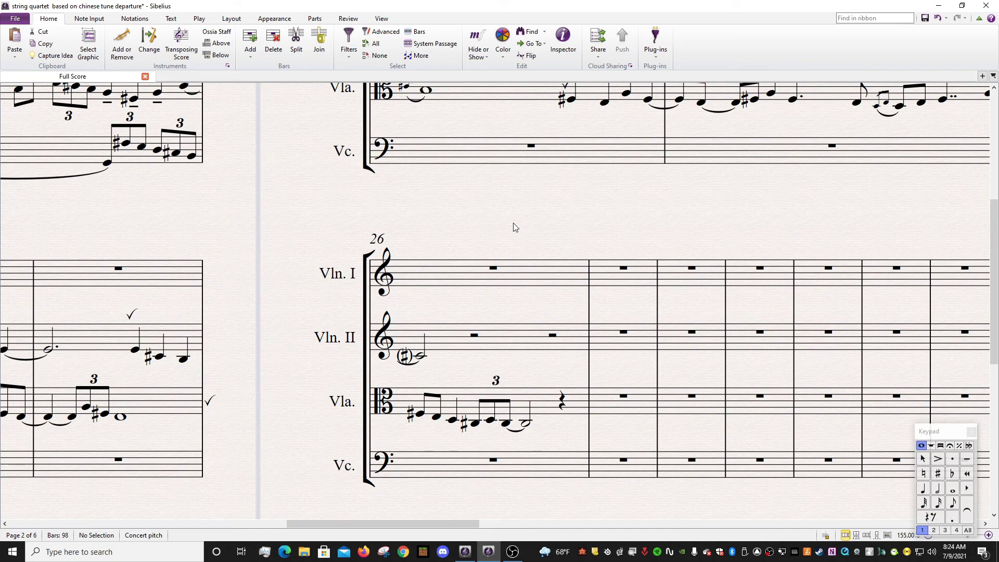
left_click_drag(513, 223, 470, 150)
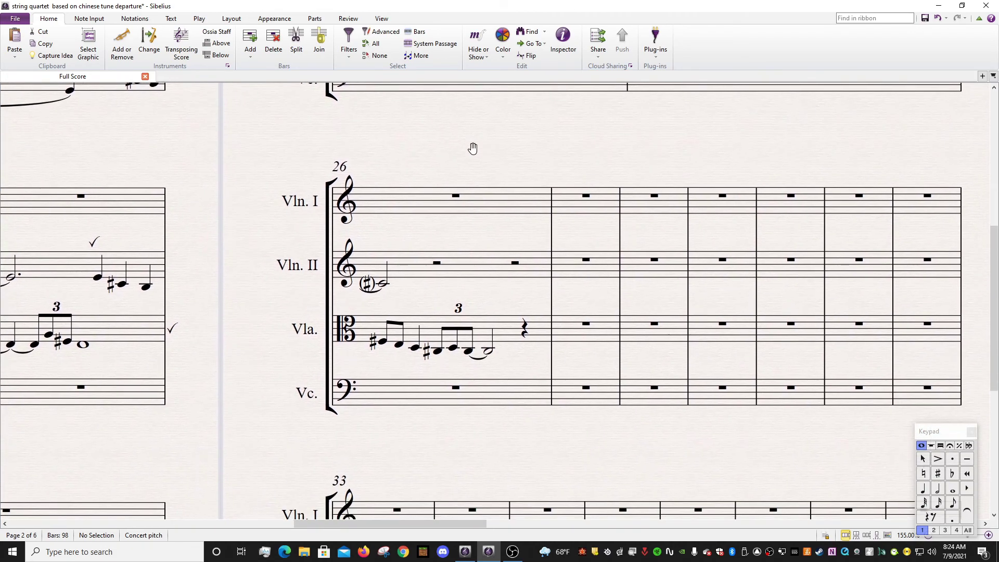
left_click_drag(410, 415, 385, 383)
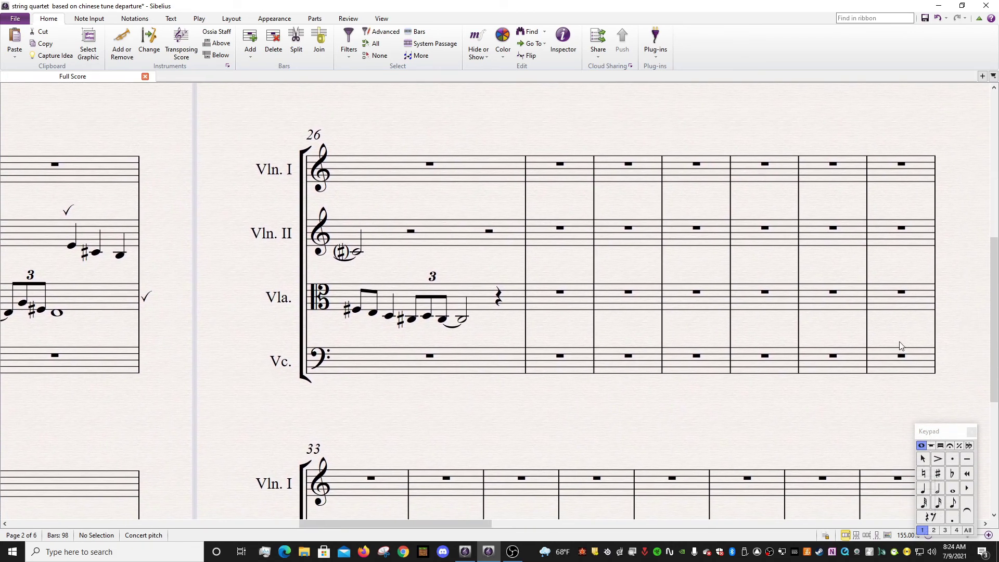
left_click_drag(935, 431, 914, 385)
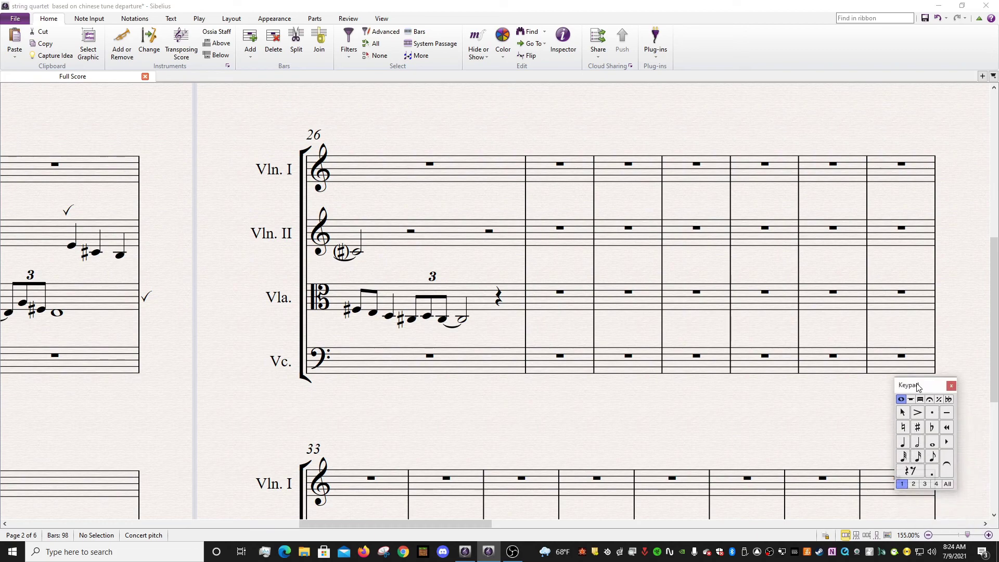
left_click(904, 441)
left_click(356, 367)
left_click(917, 442)
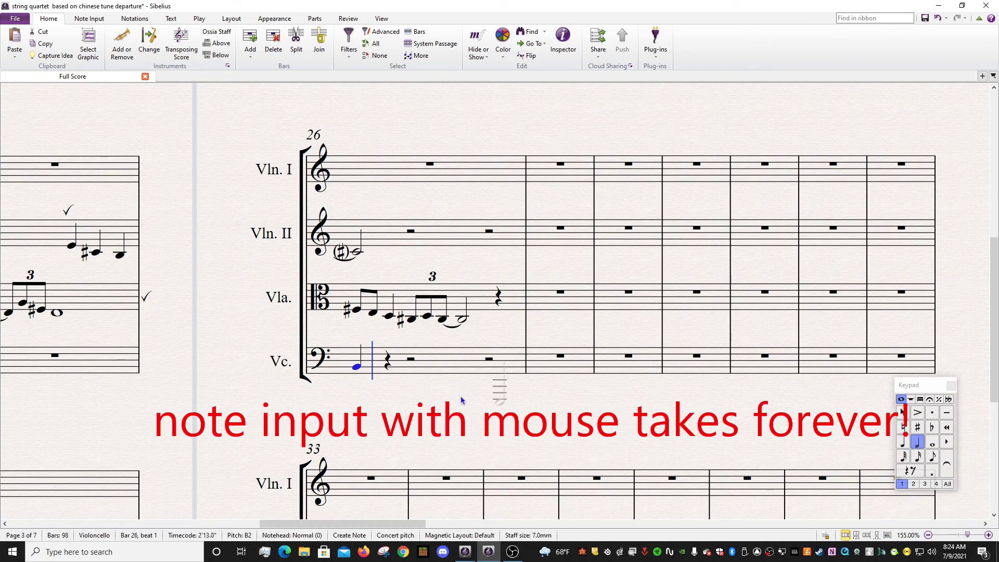
left_click(389, 363)
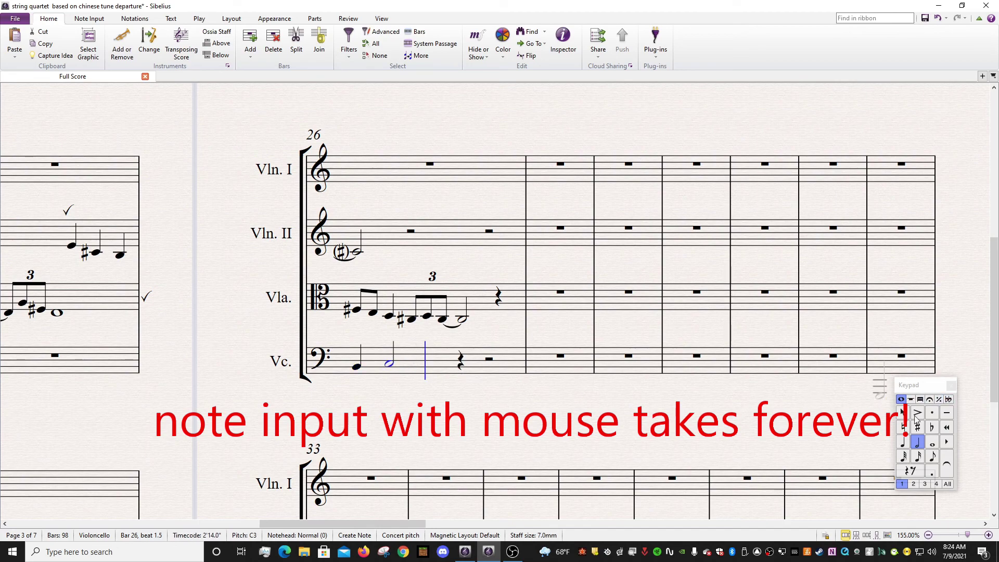
left_click(903, 442)
left_click(445, 363)
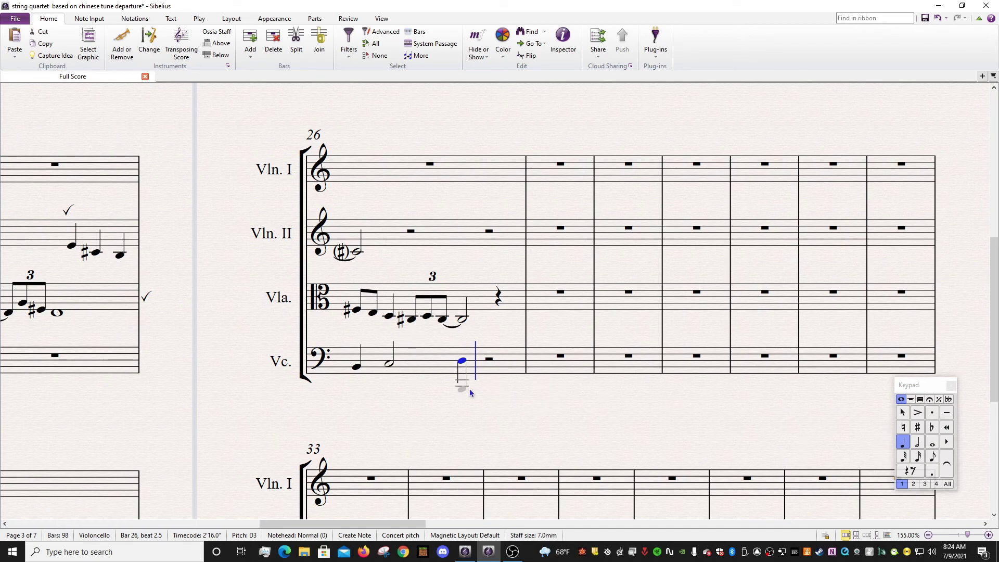
key("Escape")
left_click(435, 369)
key("Delete")
Enter a quarter-note D3 on beat 1 of cello bar 26, leaving the rest as rests
left_click(407, 395)
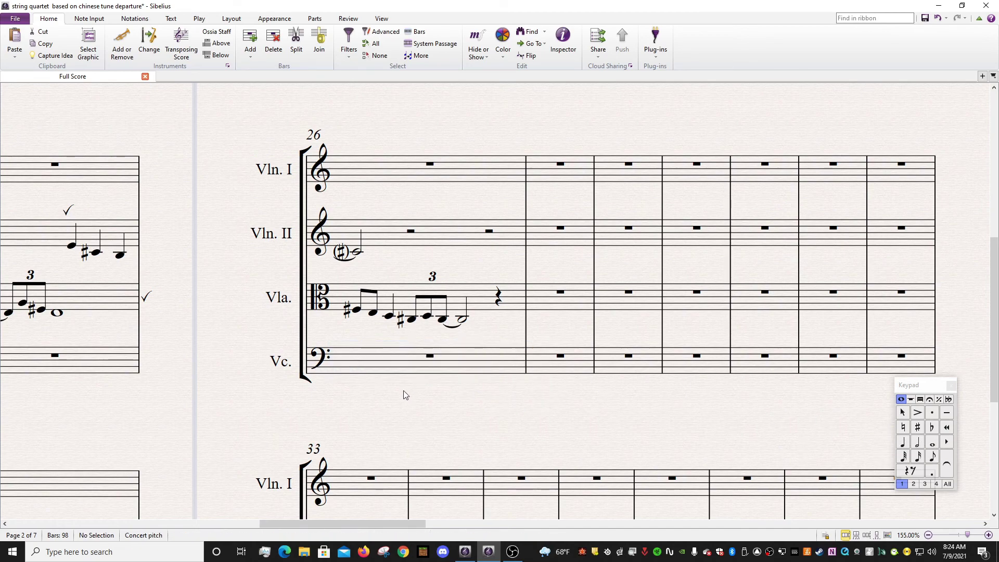
key("n")
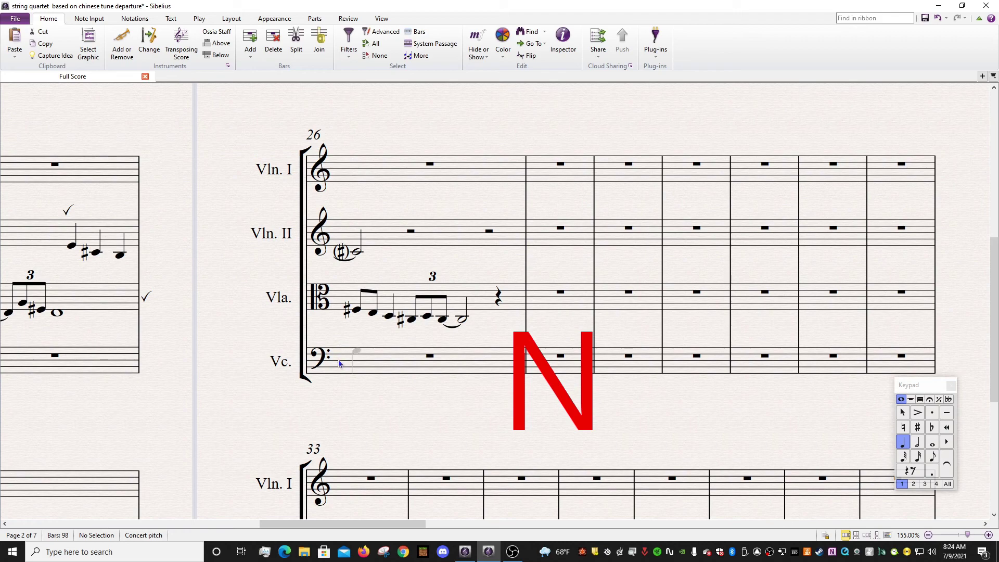
left_click(356, 361)
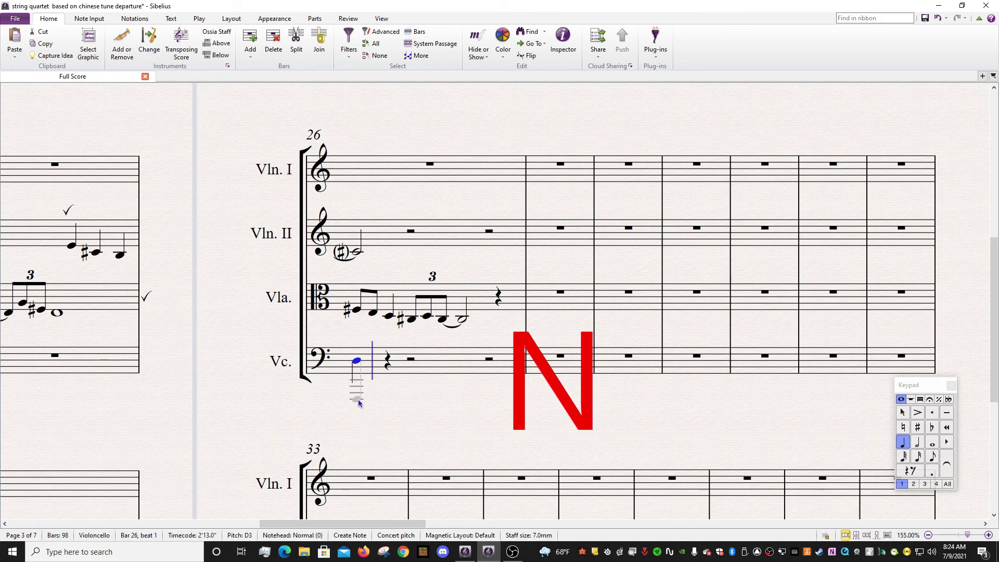
key("Escape")
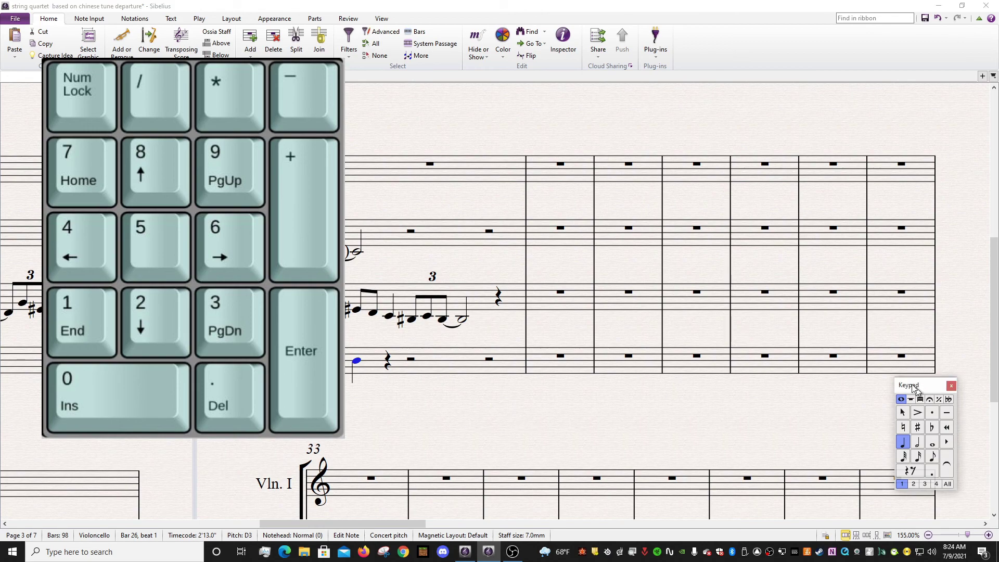
Move the Keypad palette up beside the score and add a quarter-note C3 after the cello D3
left_click_drag(919, 389, 829, 301)
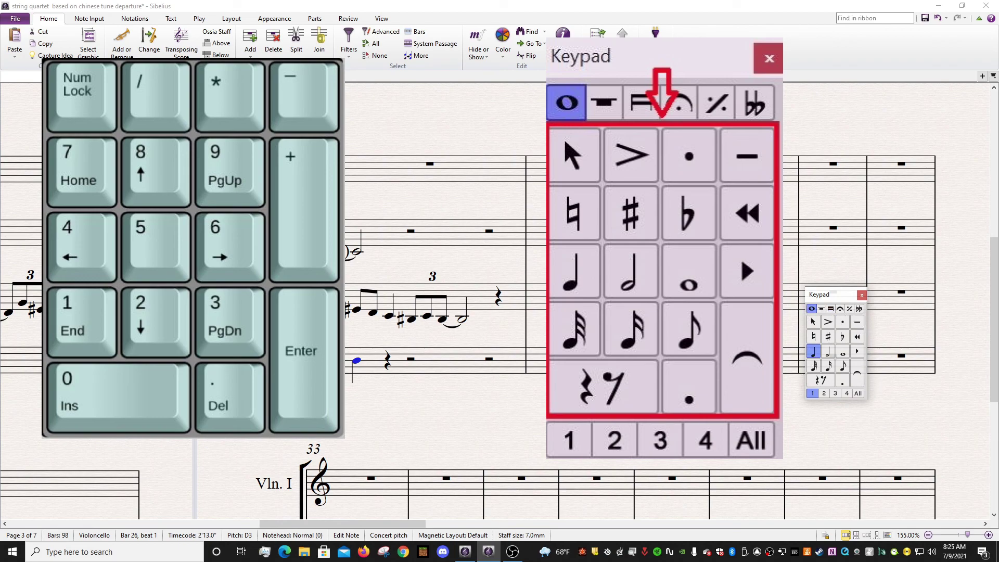
left_click(402, 424)
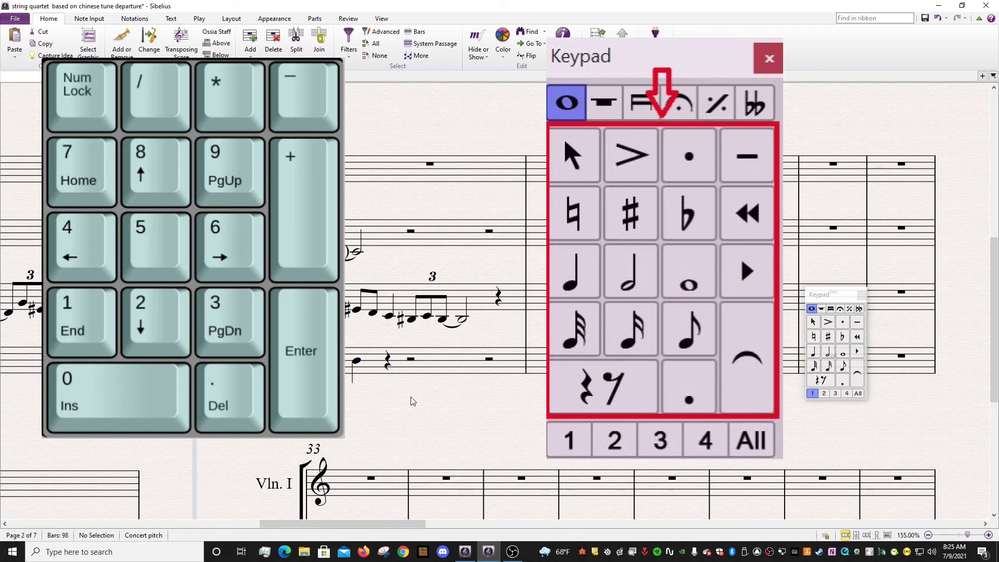
left_click(357, 363)
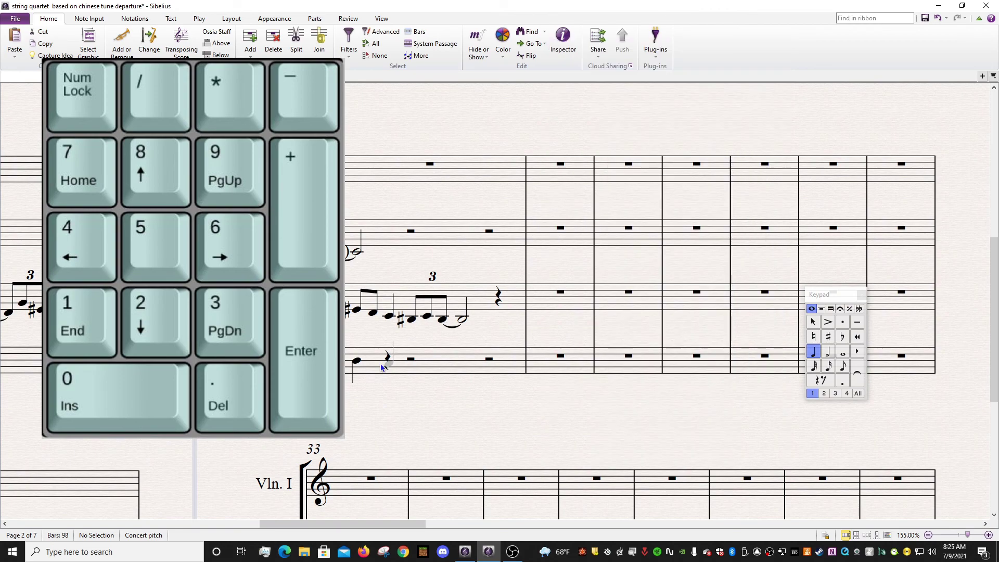
left_click(387, 358)
key("c")
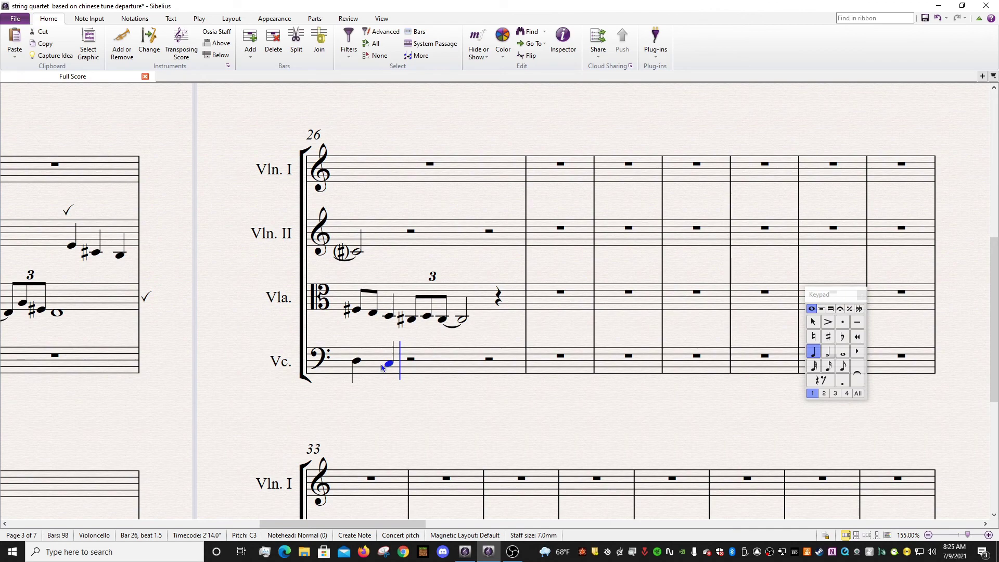
Add quarter notes A2, B2 and D3 after the C3 in cello bar 26
key("a")
key("b")
key("d")
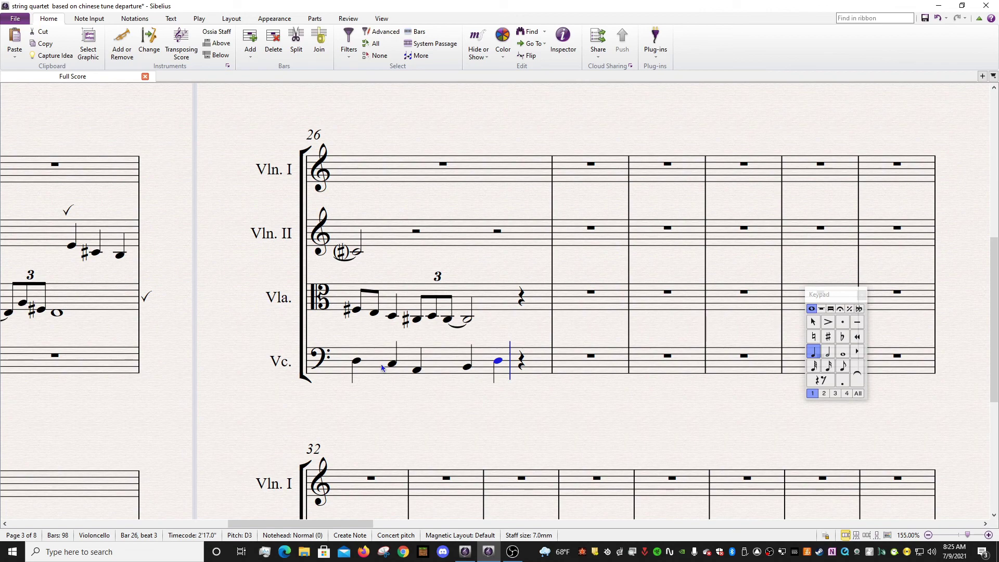
Switch to eighth-note duration and enter the notes F, E and D
key("KP_3")
key("KP_4")
key("KP_3")
key("KP_4")
key("KP_3")
key("KP_4")
key("KP_3")
key("KP_4")
key("KP_3")
key("KP_4")
key("KP_3")
type("fe")
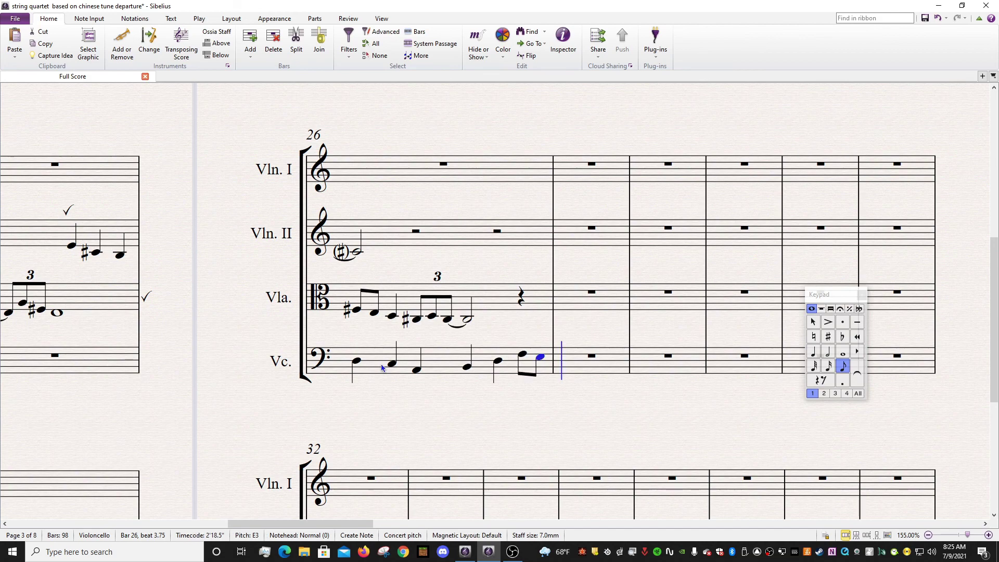
type("d")
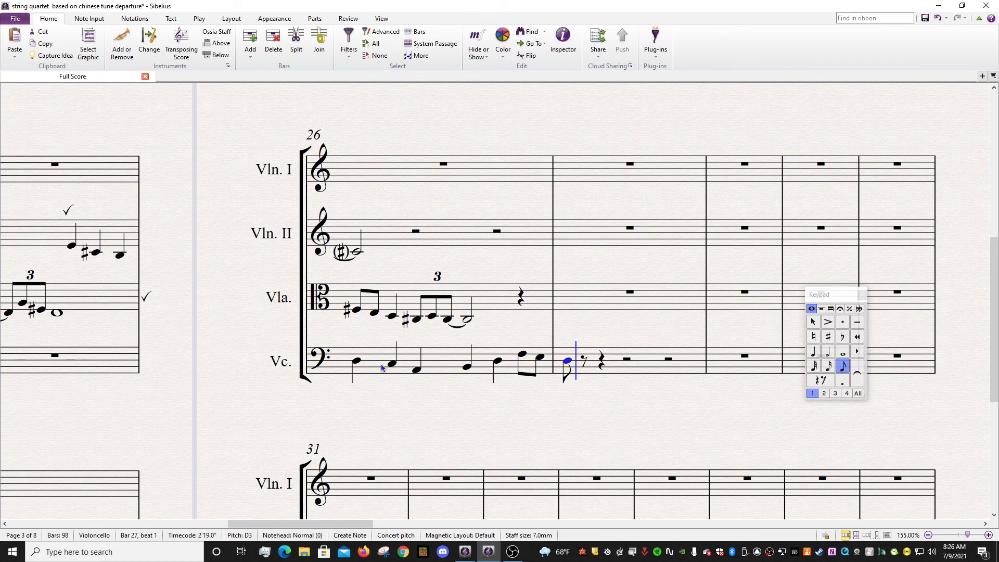
Enter a dotted rising run A, B, C, D, E in cello bar 27
key("KP_Decimal")
key("a")
key("b")
key("c")
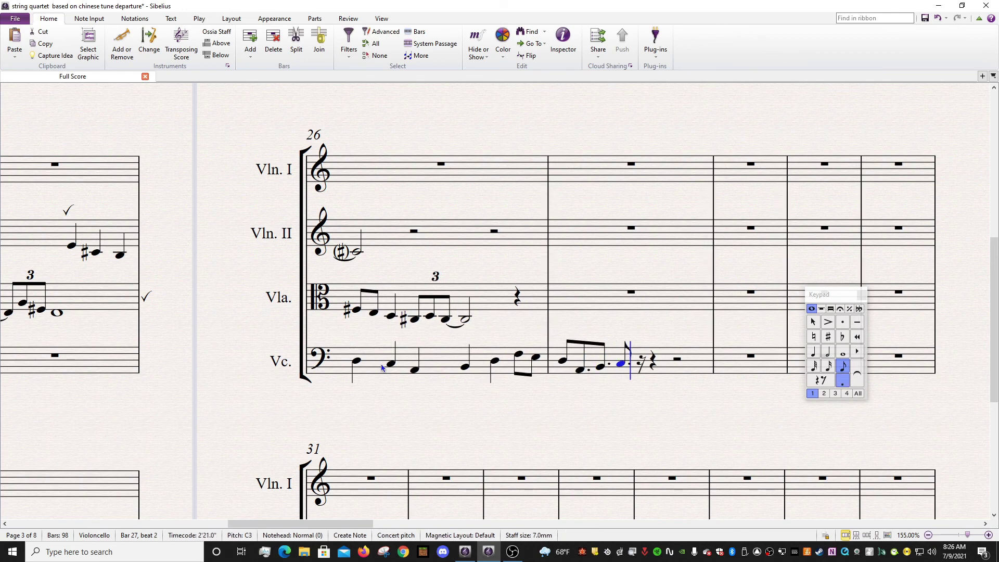
key("d")
key("e")
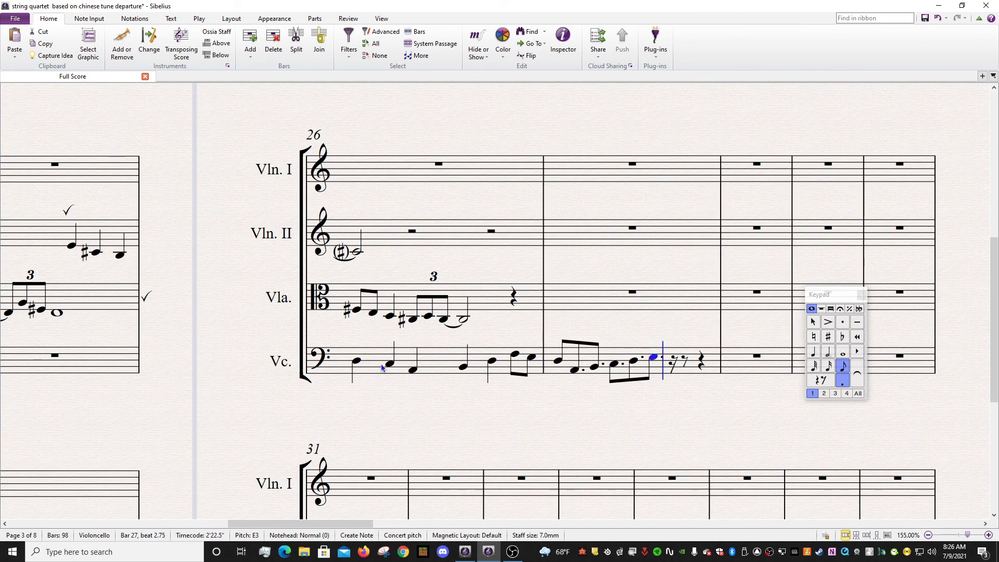
Add three rests, then a whole-note E tied into bar 29
key("KP_0")
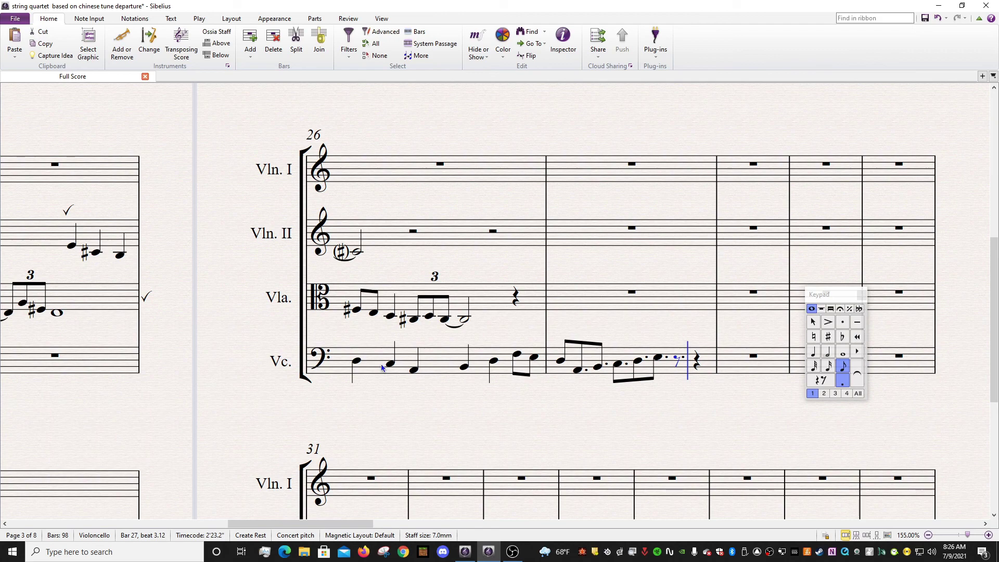
key("KP_0")
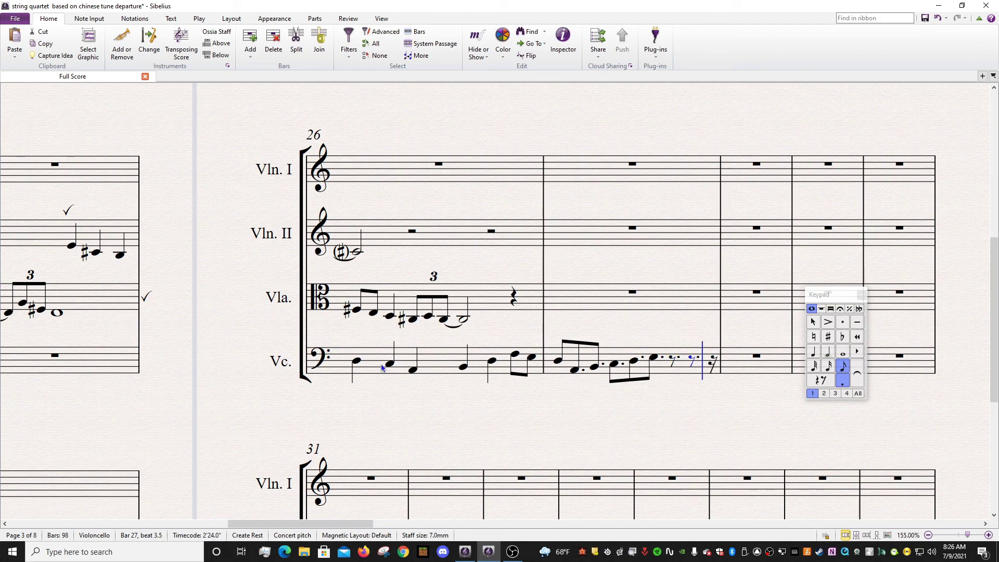
key("KP_0")
key("KP_0")
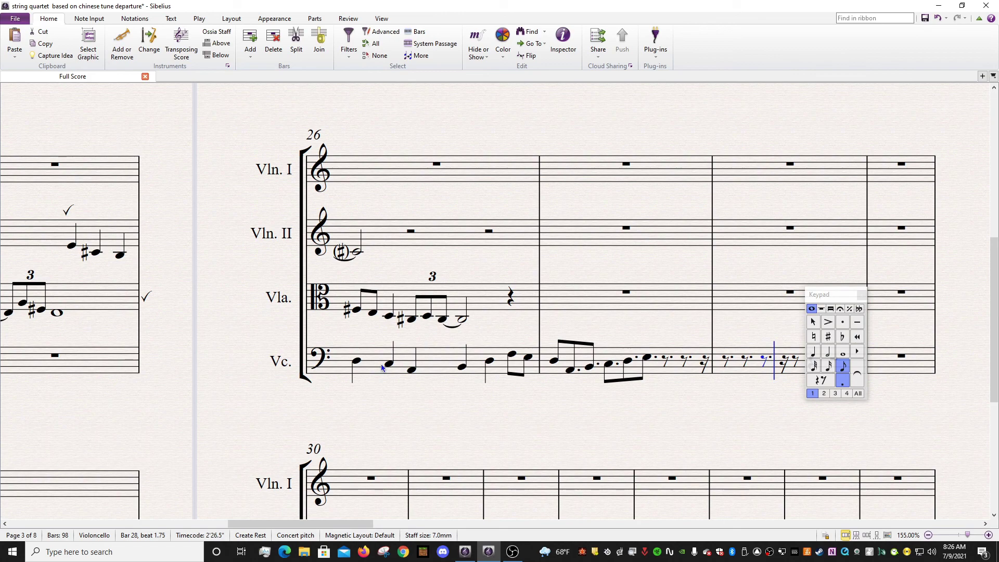
key("KP_6")
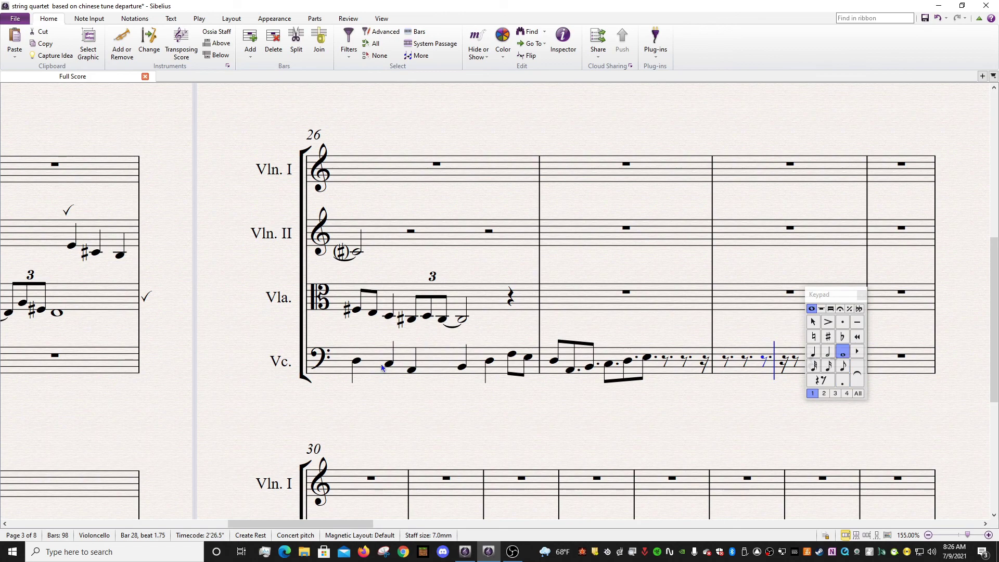
key("e")
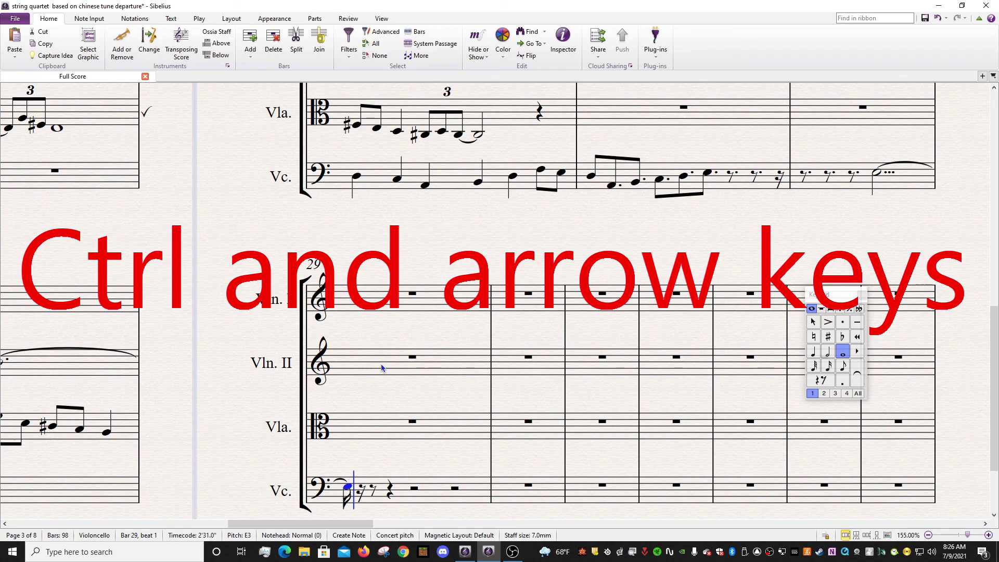
key("ctrl+Up")
key("ctrl+Down")
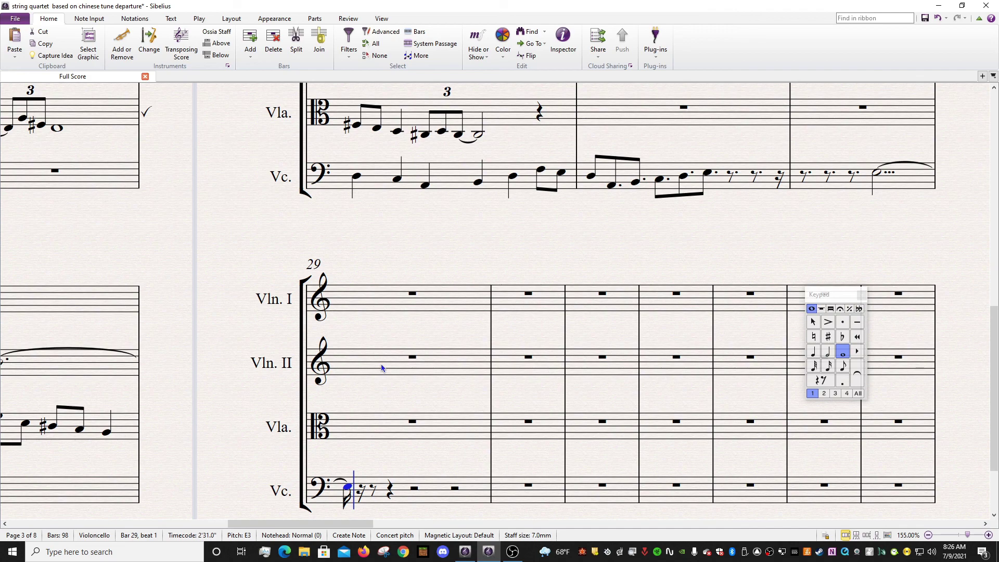
Add sixteenth notes D, F, D and then a quarter-note D after the tied E in bar 29
key("2")
key("d")
key("f")
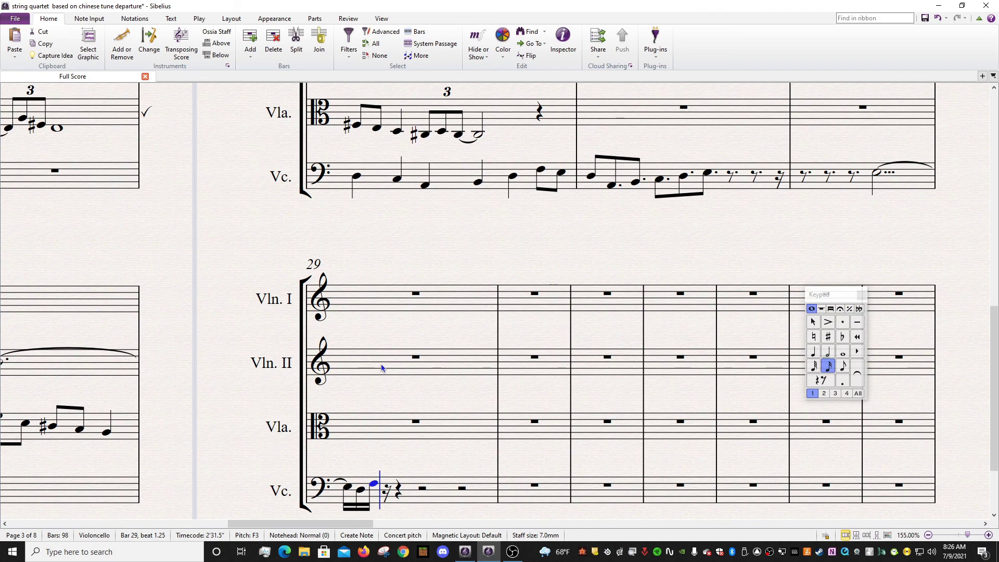
key("d")
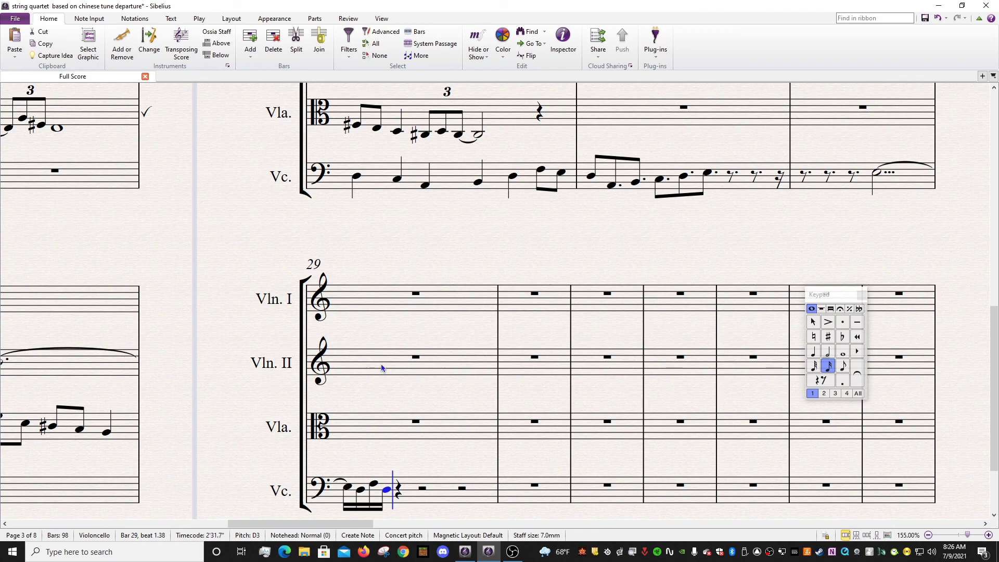
key("4")
key("d")
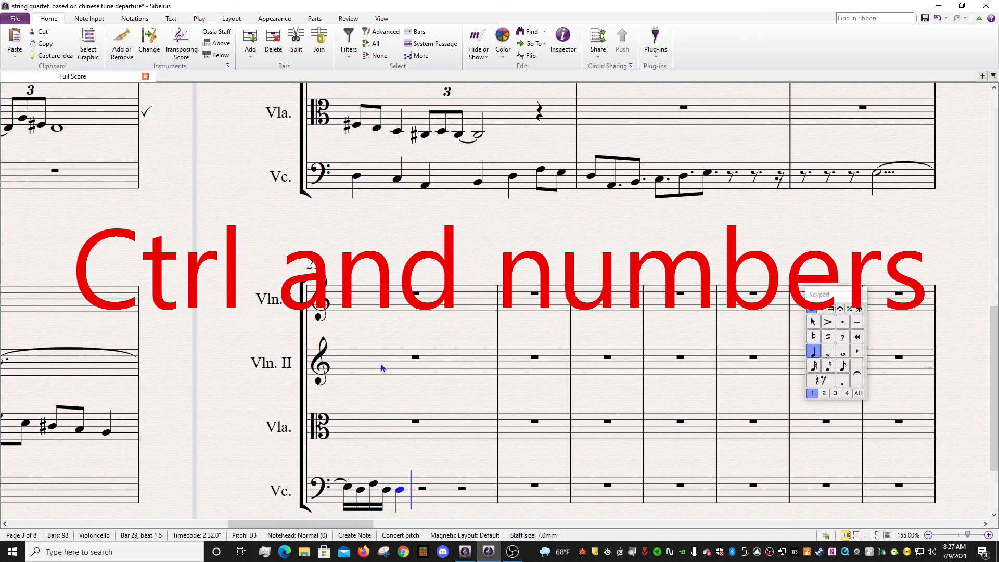
Make the quarter D a triplet with E and F, add a G, and dismiss the tuplet warning
key("4")
scroll(385, 364, "down", 1)
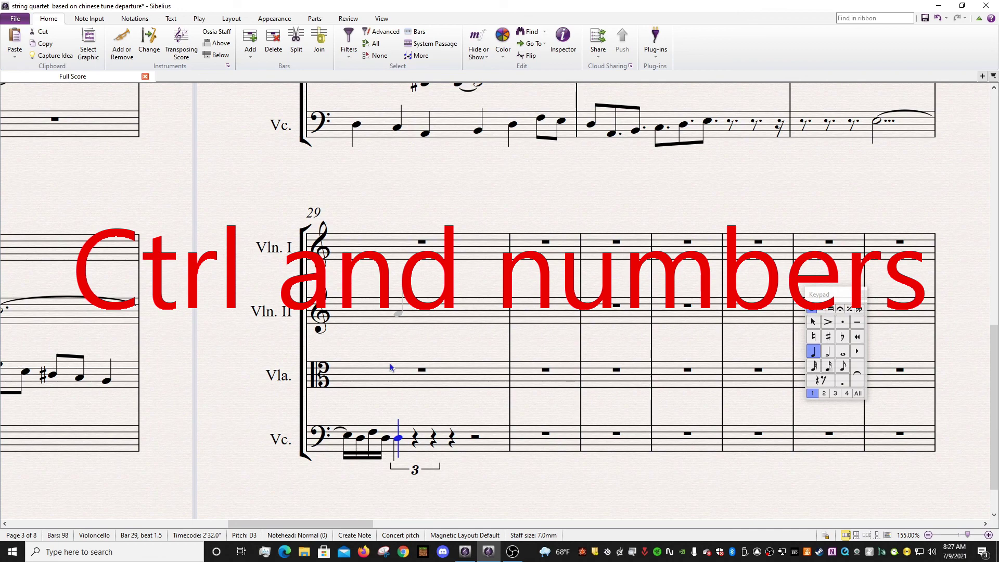
key("e")
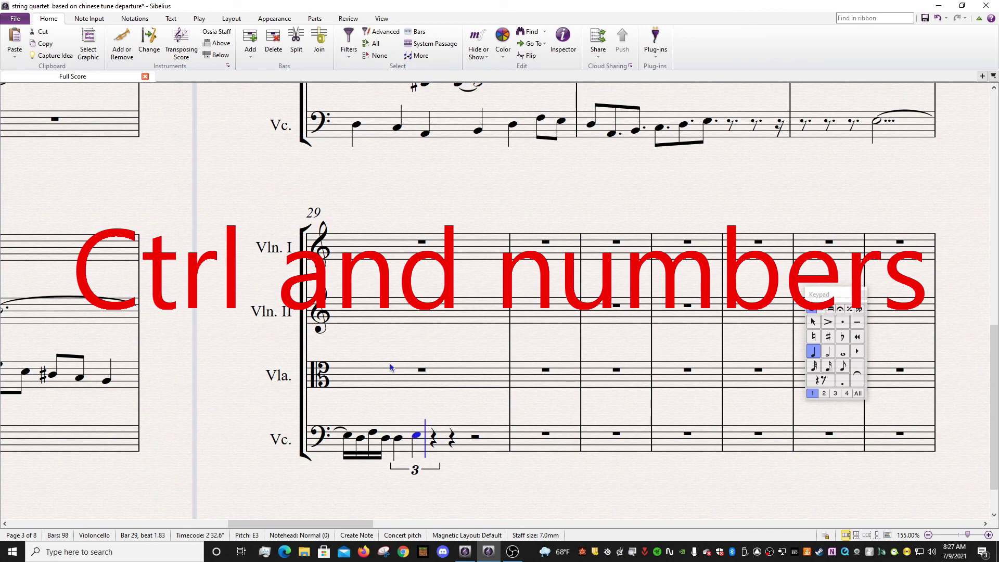
key("f")
key("g")
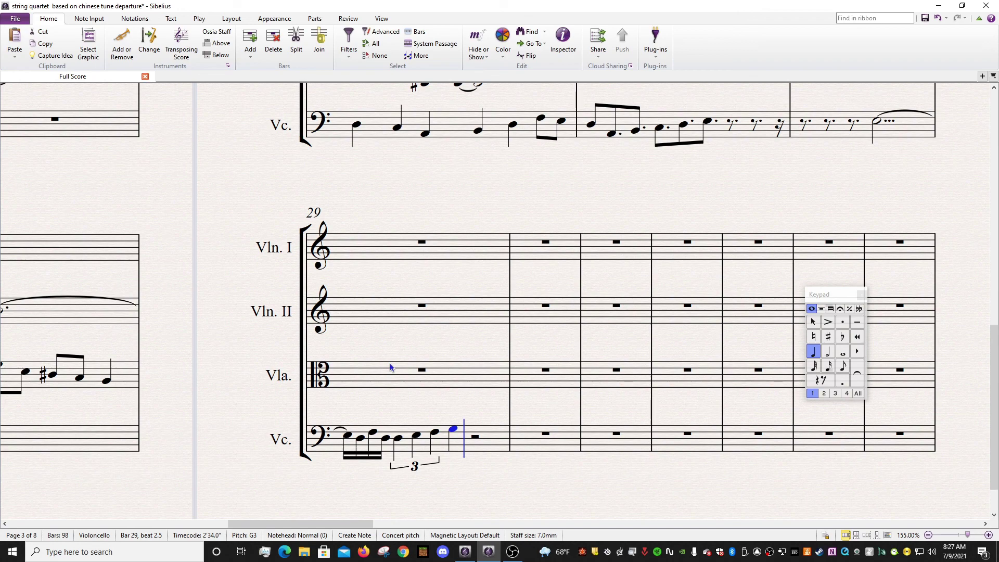
key("a")
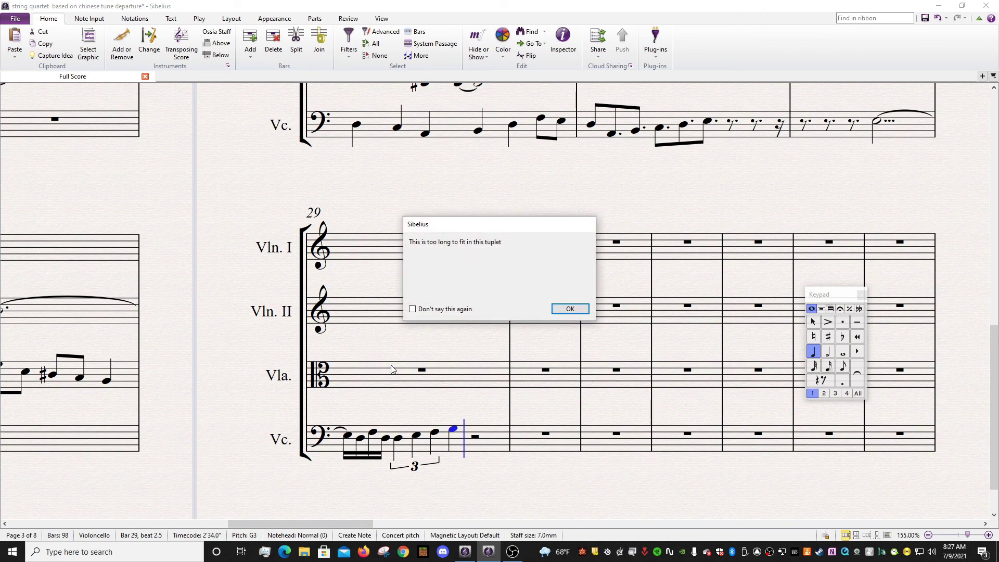
left_click(566, 309)
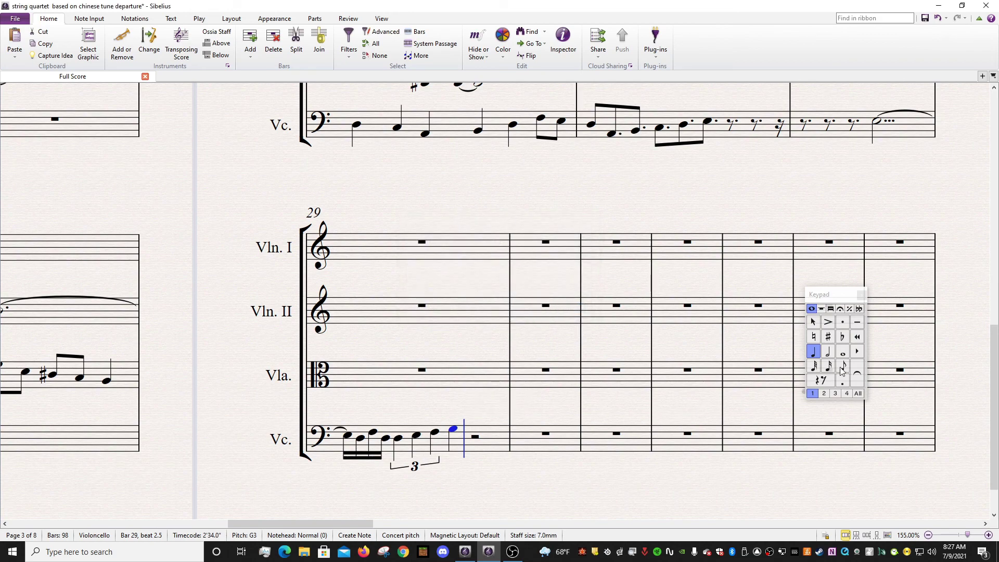
Add falling eighth notes F, E, D, C to close cello bar 29
left_click(842, 367)
key("f")
key("e")
key("d")
key("c")
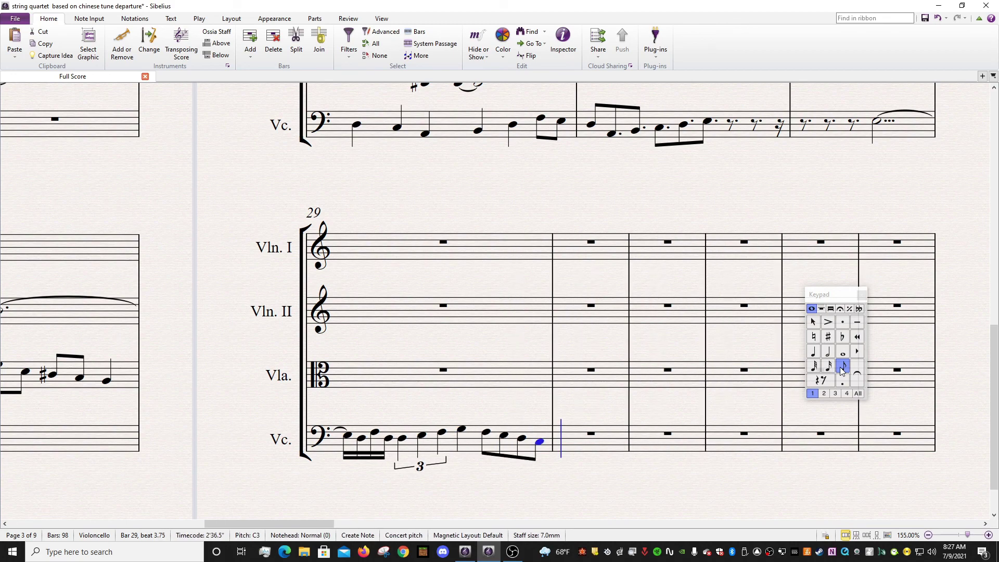
Try a B quintuplet with nested triplets in bar 30, then select the whole bar
key("b")
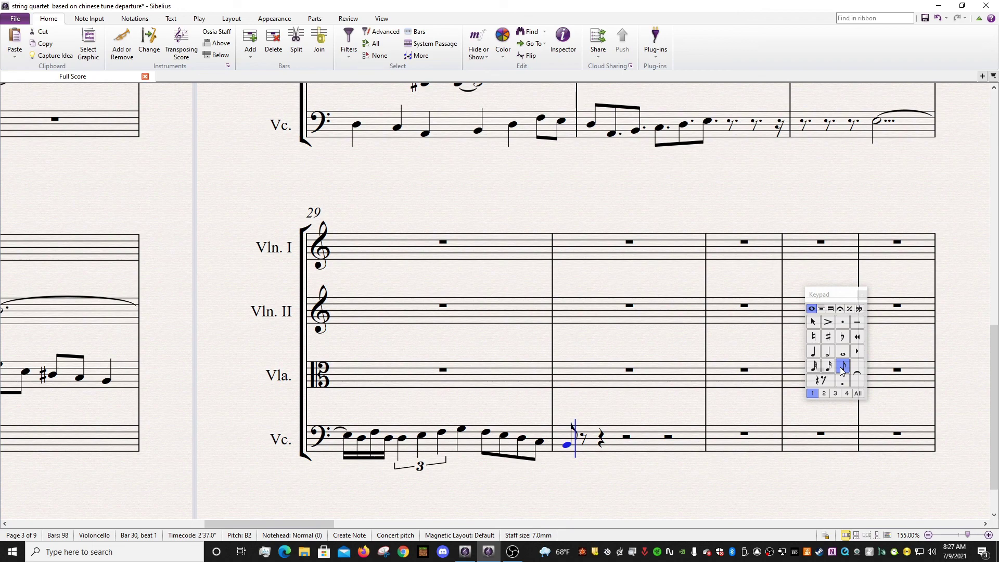
key("ctrl+5")
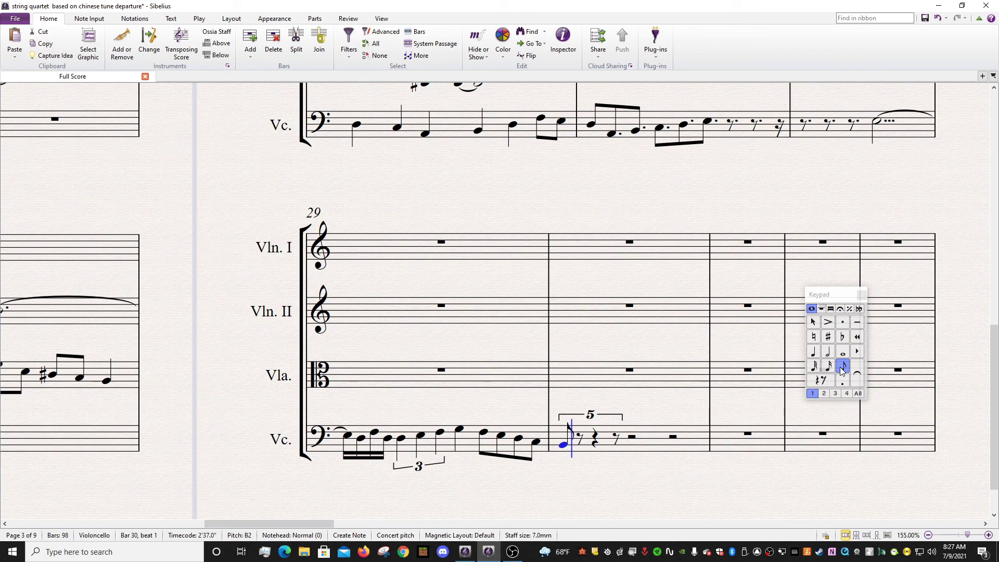
key("ctrl+3")
key("ctrl+3")
key("ctrl+3")
key("ctrl+3")
key("ctrl+3")
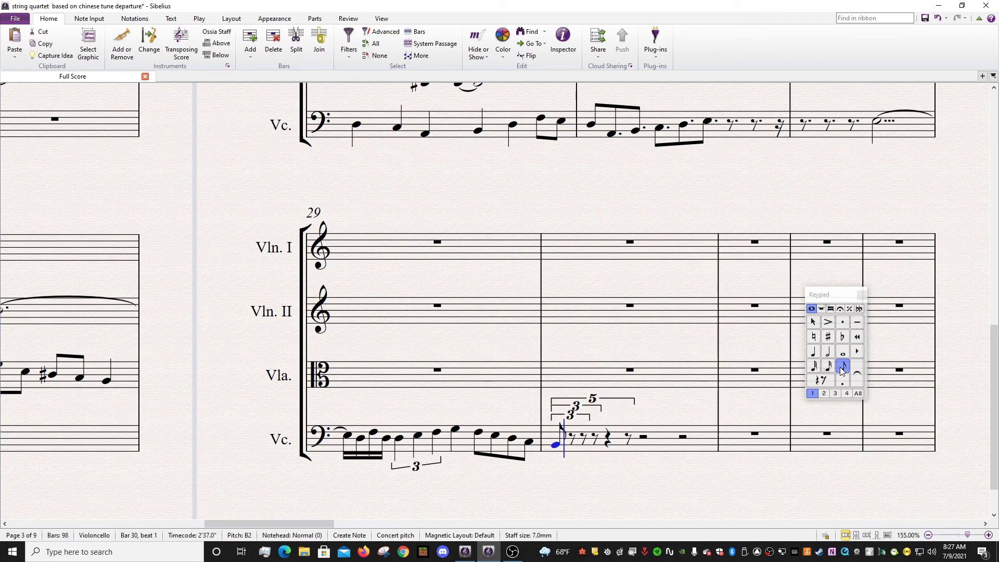
key("ctrl+3")
key("ctrl+3")
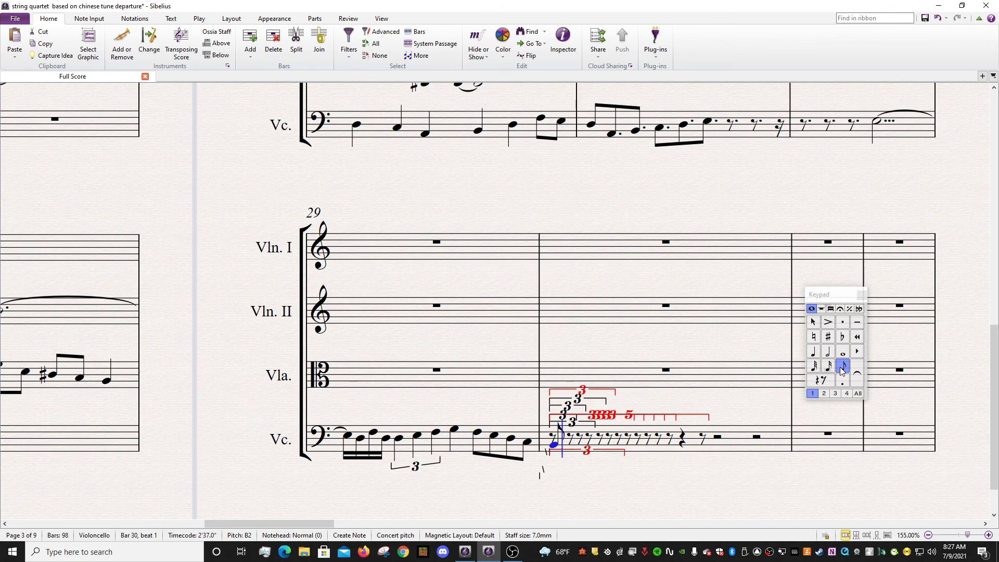
key("Escape")
left_click(733, 442)
Clear bar 30 to a bar rest and enter a quarter rest followed by a D
key("Delete")
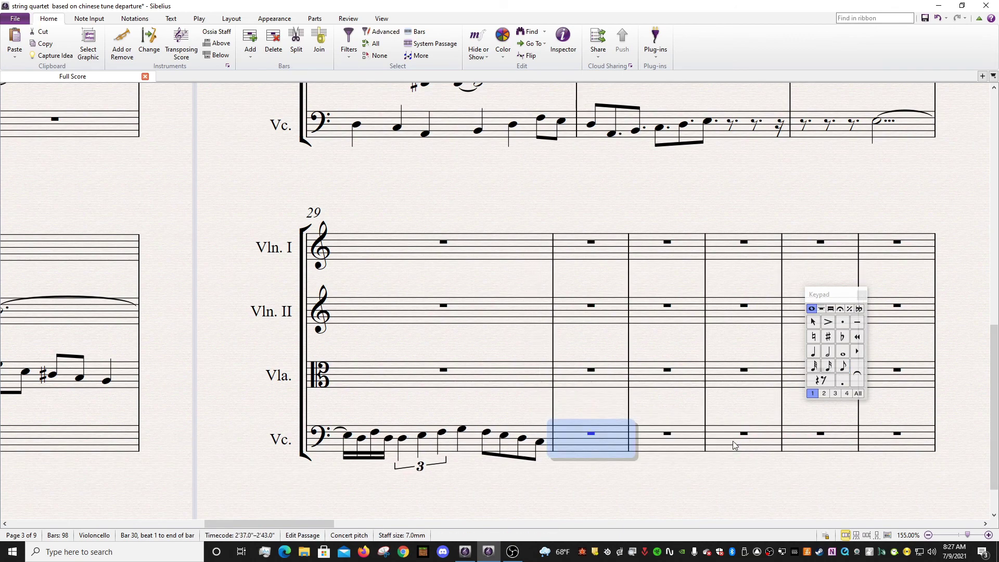
left_click(685, 416)
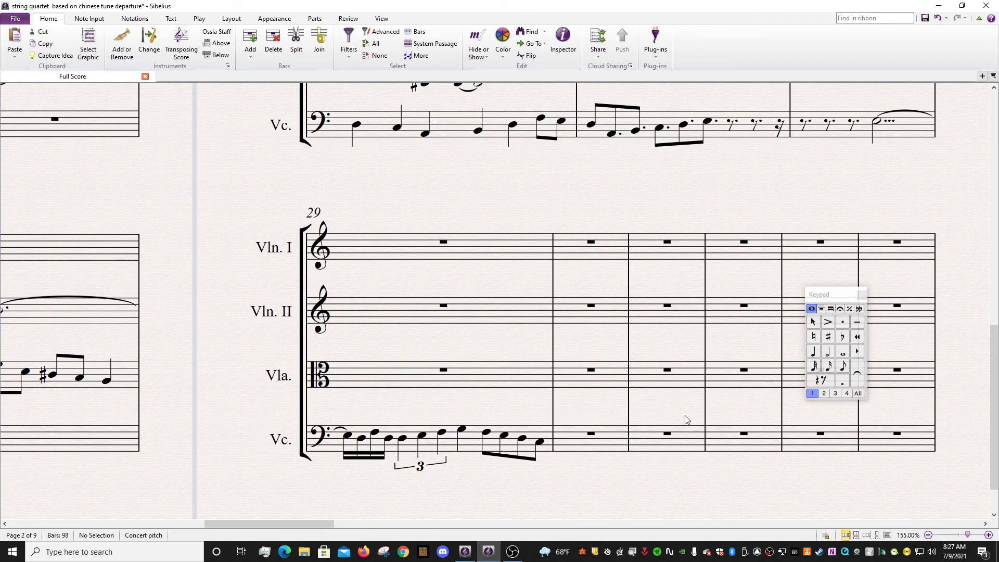
left_click(813, 351)
left_click(577, 439)
Add an eighth-note A3 and a quarter-note A2 in bar 30, then leave note input
left_click(842, 366)
key("a")
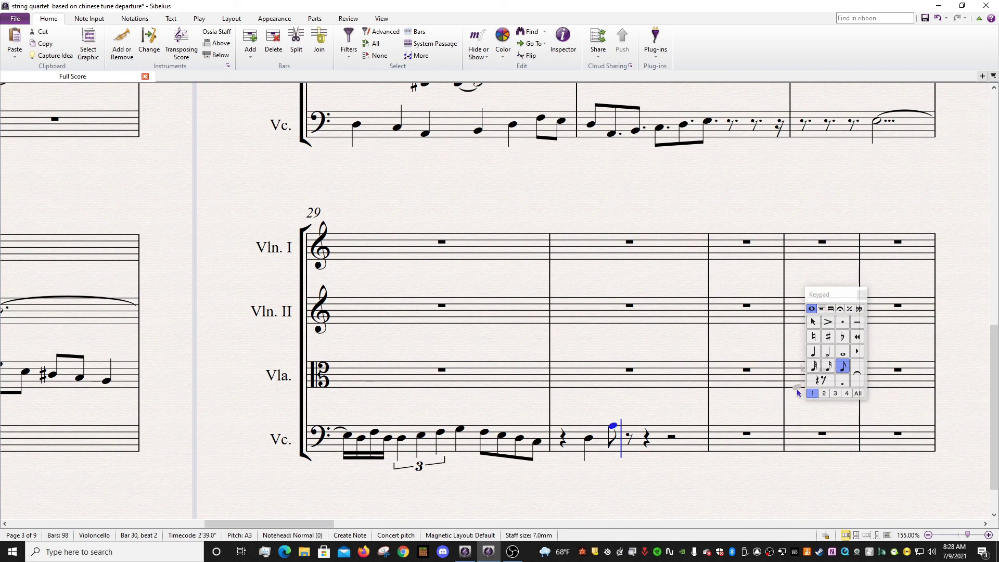
left_click(828, 366)
left_click(631, 447)
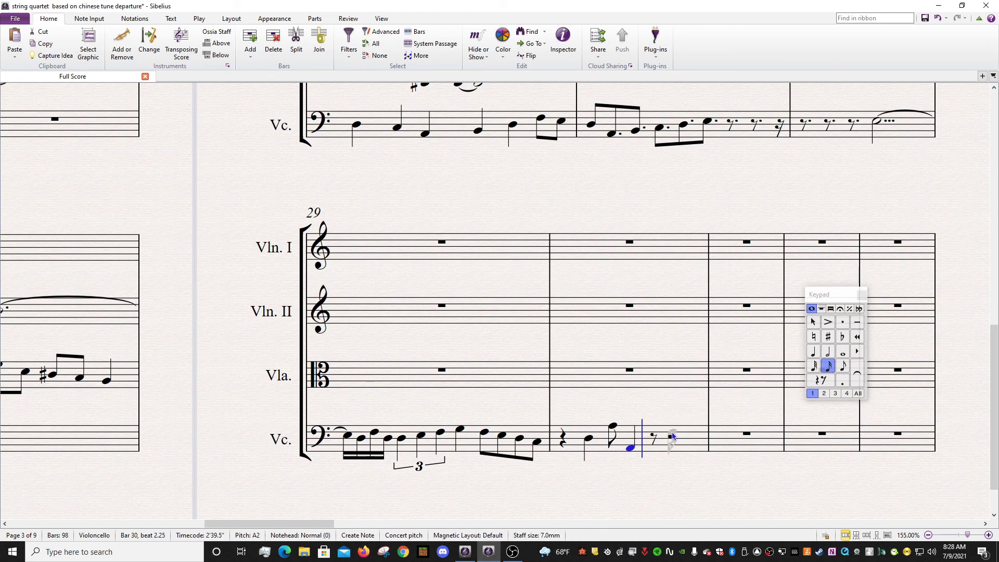
left_click(813, 351)
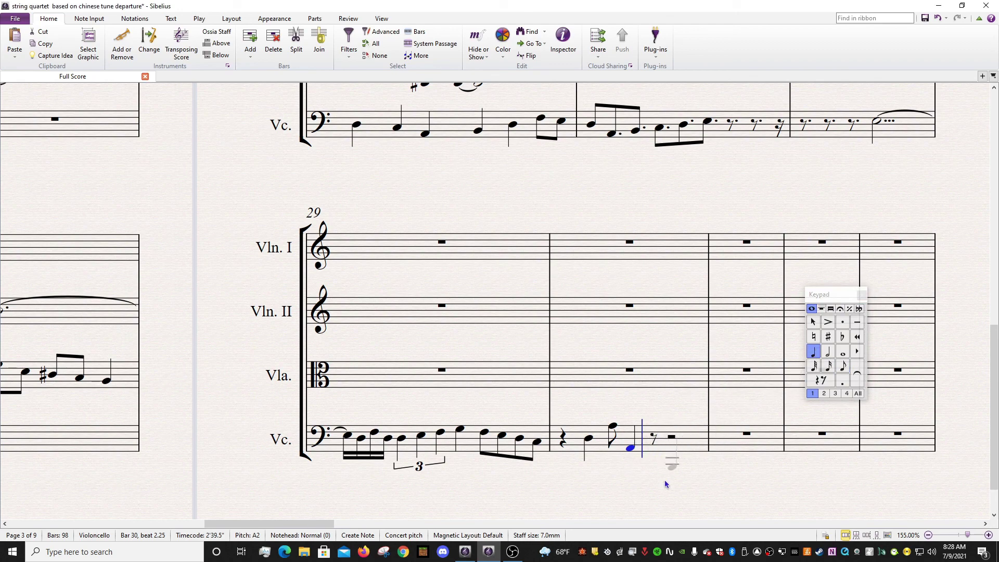
key("3")
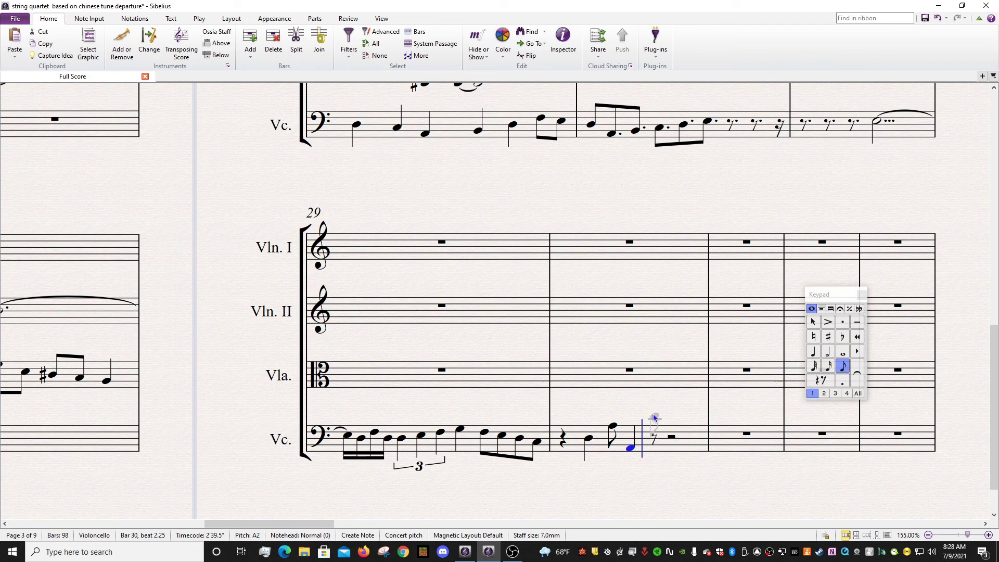
key("Escape")
key("Escape")
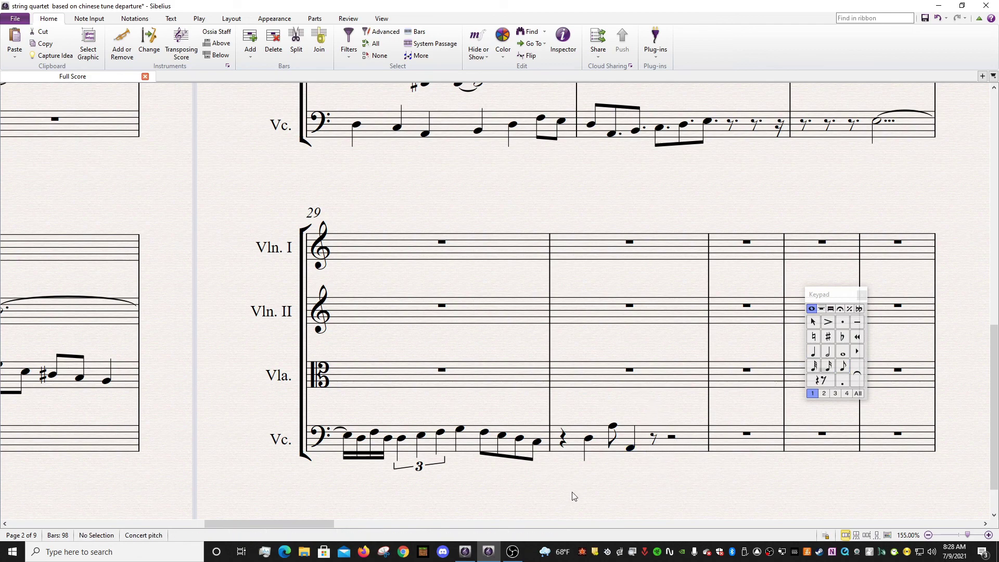